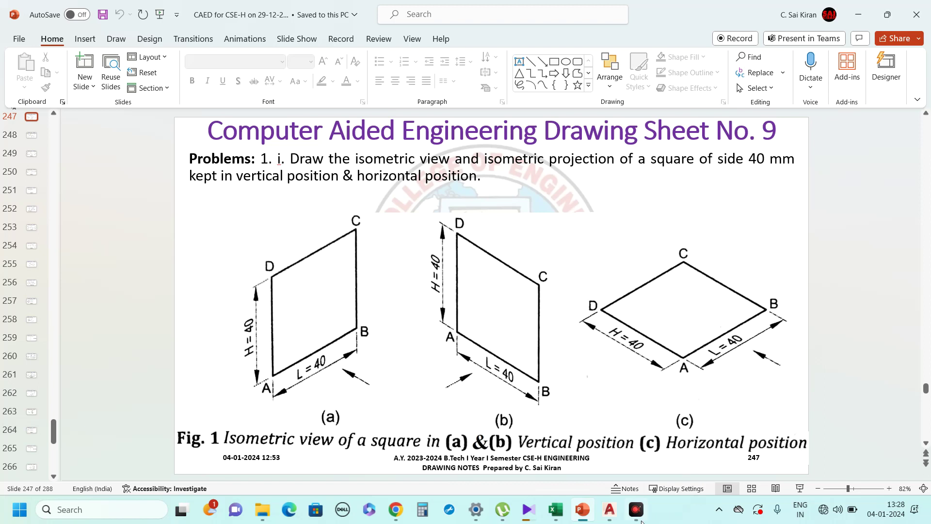
Switch from the PowerPoint problem slide to the blank Drawing1 in AutoCAD.
click(610, 509)
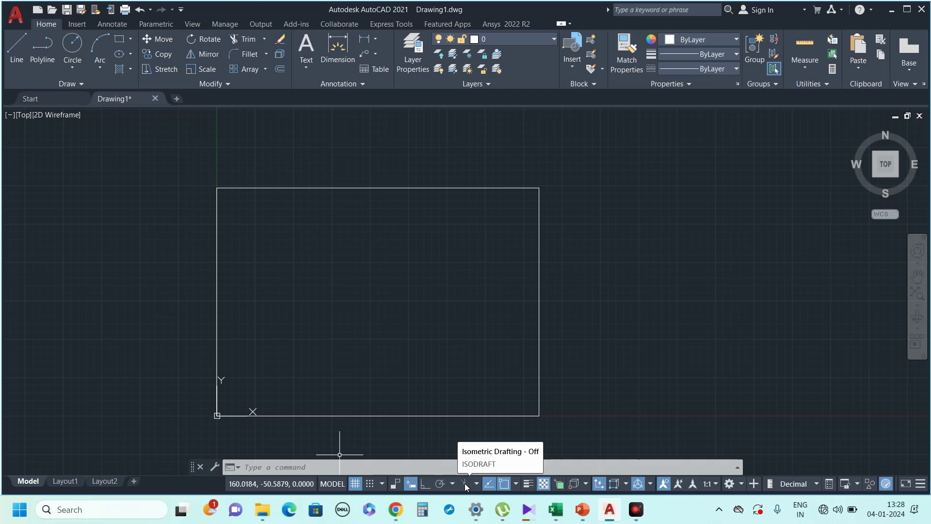
Turn on isometric drafting on the Left isoplane and show the isoplane choices.
click(466, 485)
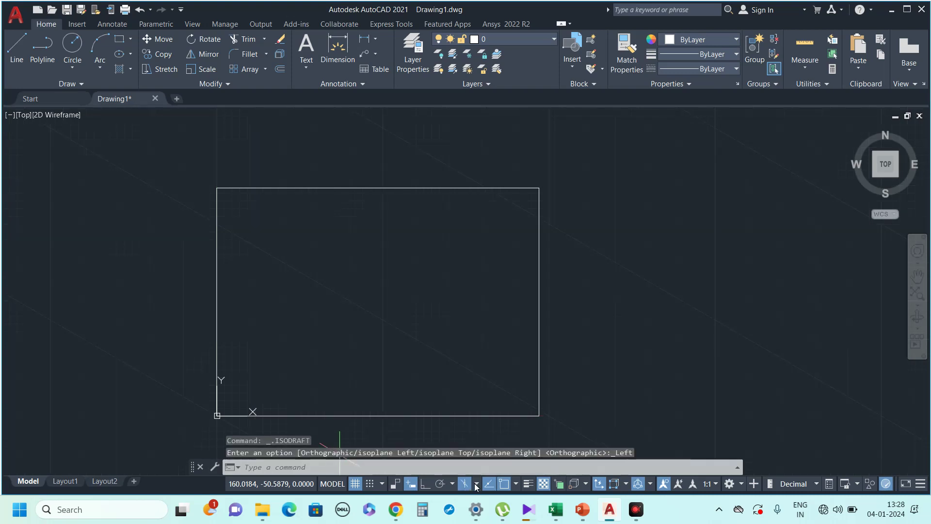
scroll(393, 346, up, 3)
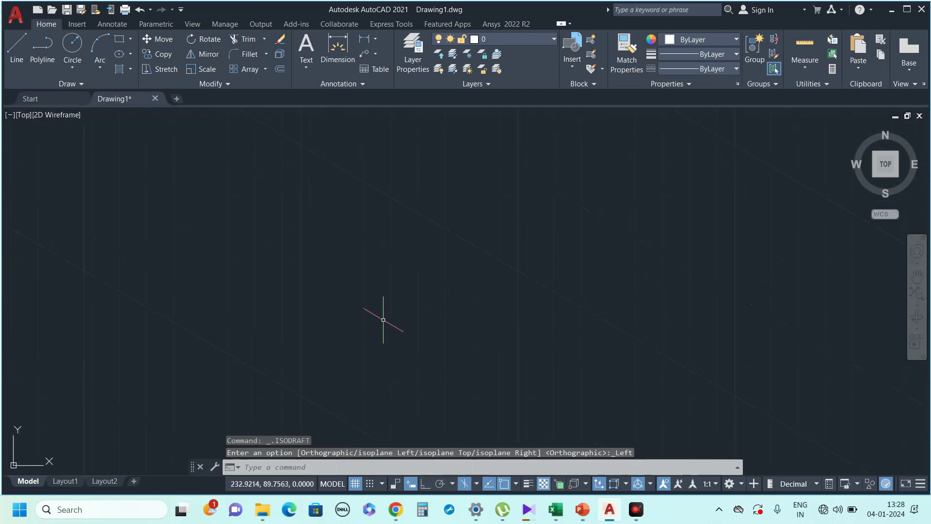
scroll(345, 303, down, 3)
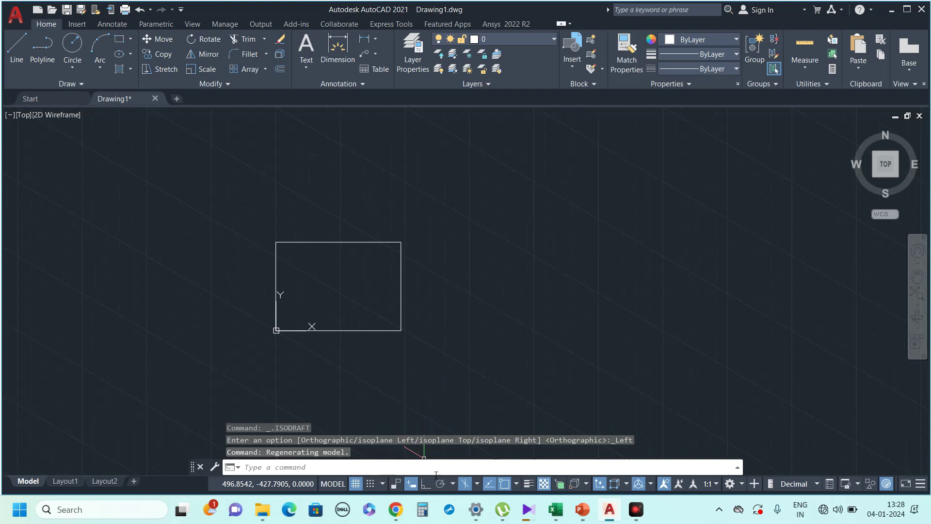
click(477, 485)
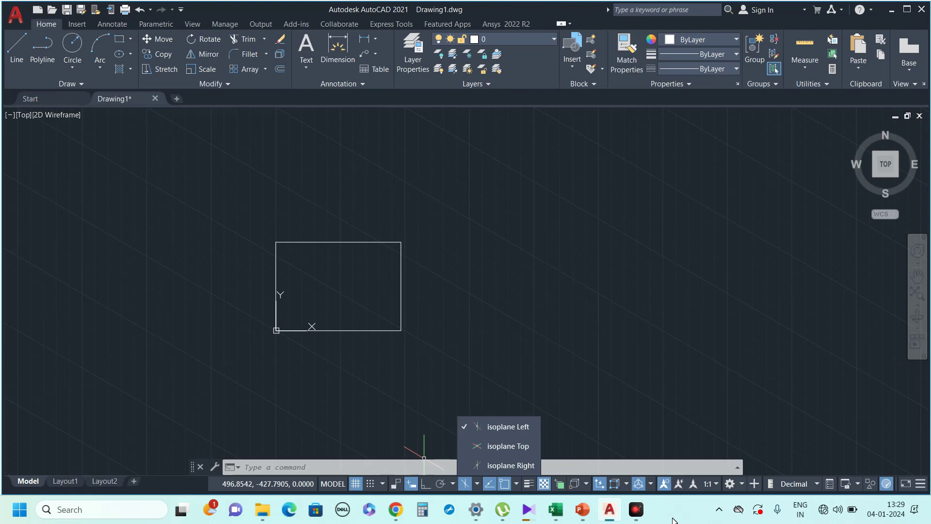
Raise the display brightness to maximum via Windows Settings, then return to AutoCAD.
click(477, 510)
click(90, 96)
text(bri)
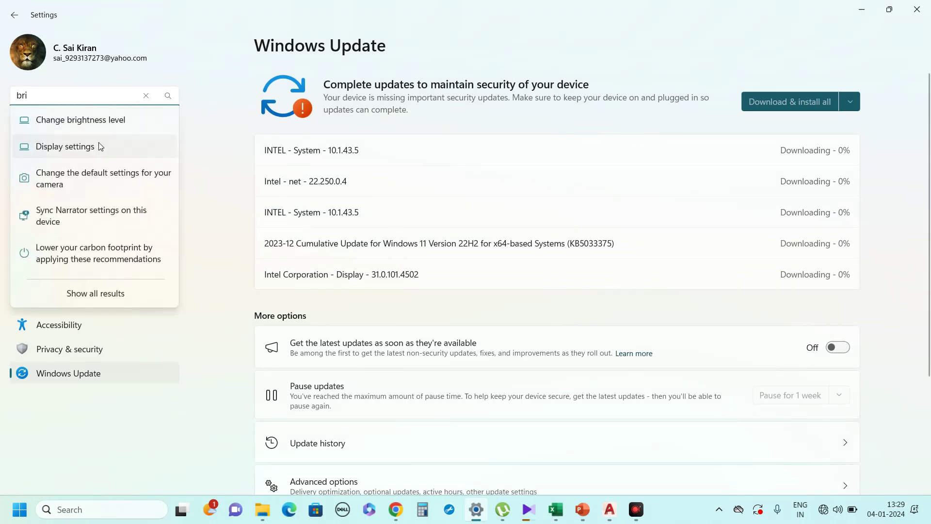
click(117, 120)
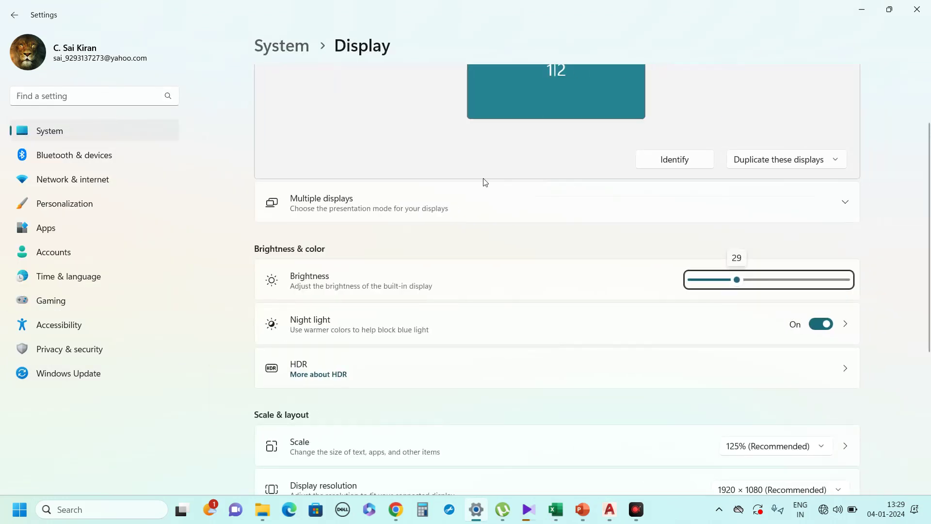
drag(737, 285, 846, 280)
click(768, 388)
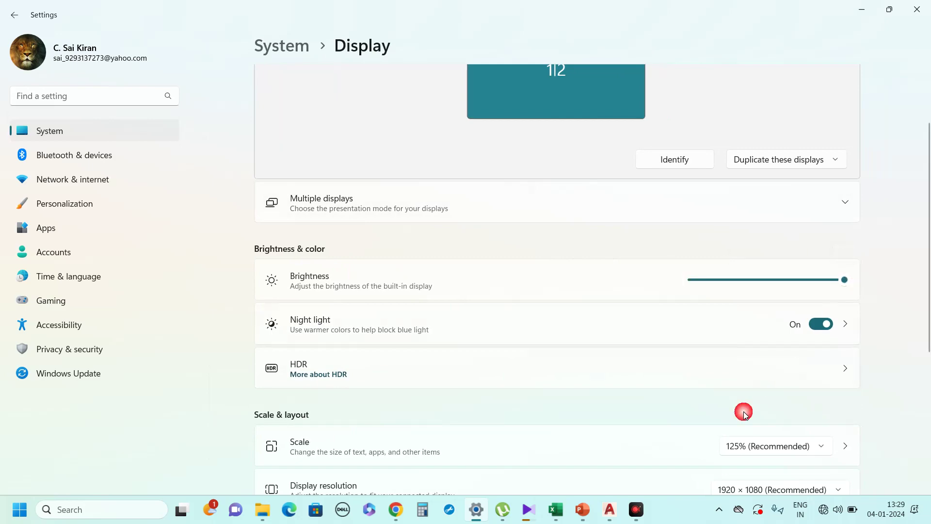
click(612, 509)
scroll(349, 315, up, 2)
scroll(352, 307, down, 2)
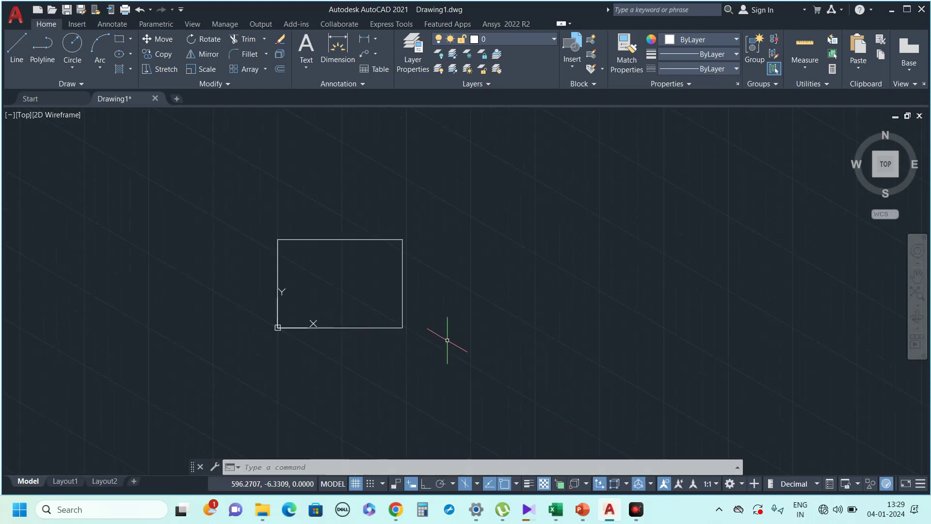
Try the Top and Right isoplanes and toggle isometric drafting off and on twice.
click(475, 486)
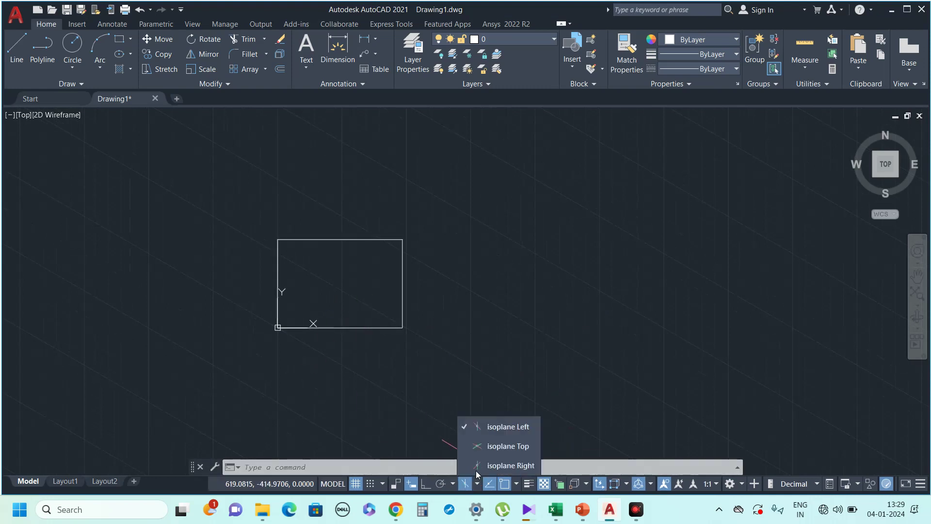
click(498, 446)
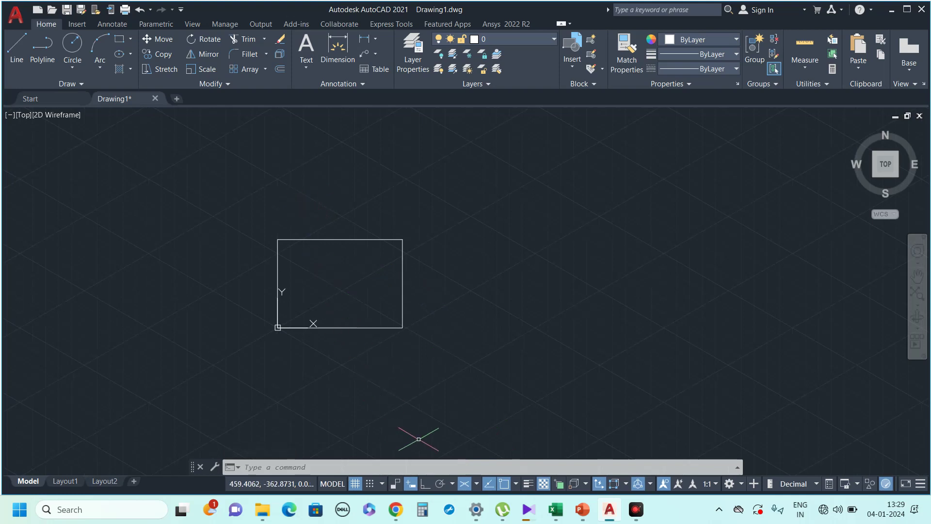
click(475, 485)
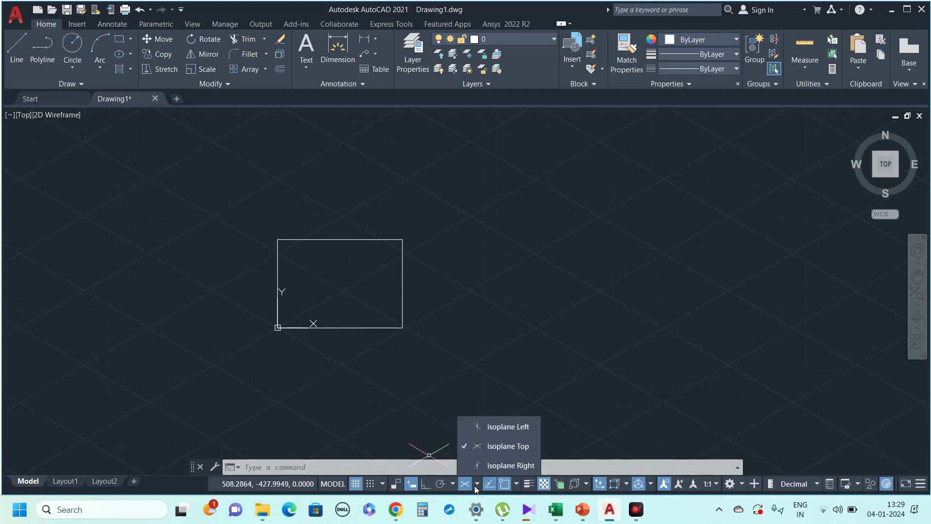
click(462, 470)
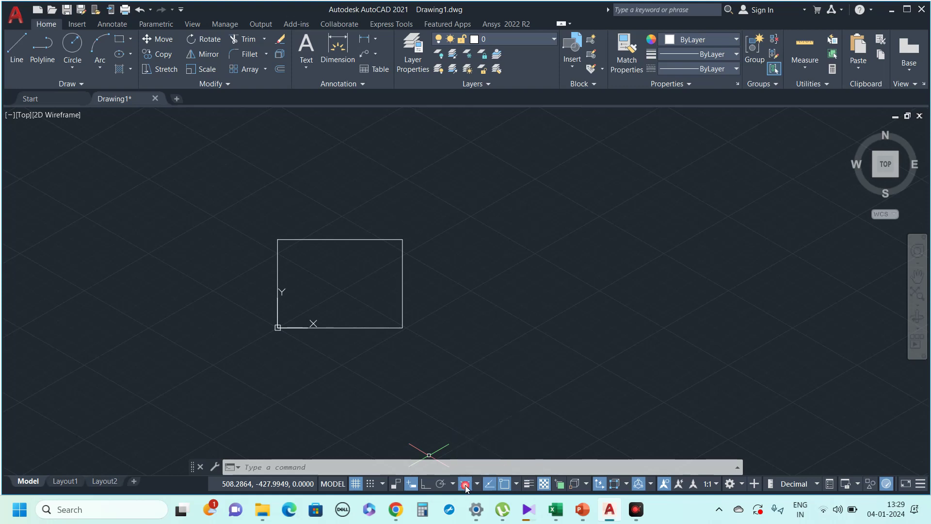
click(465, 484)
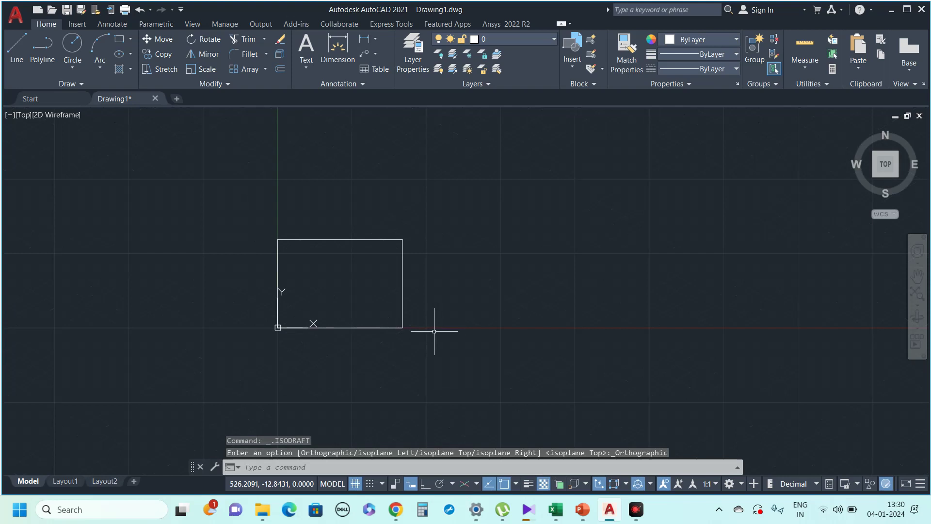
click(466, 485)
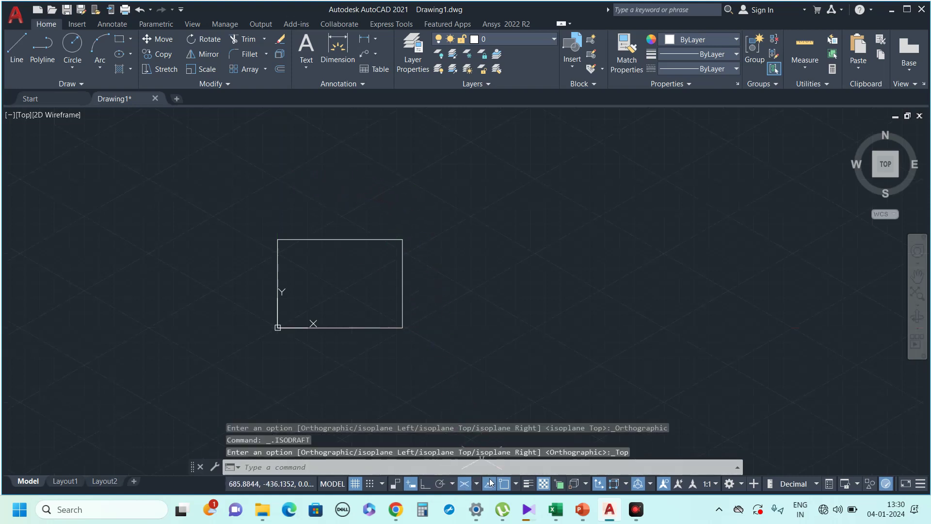
click(469, 484)
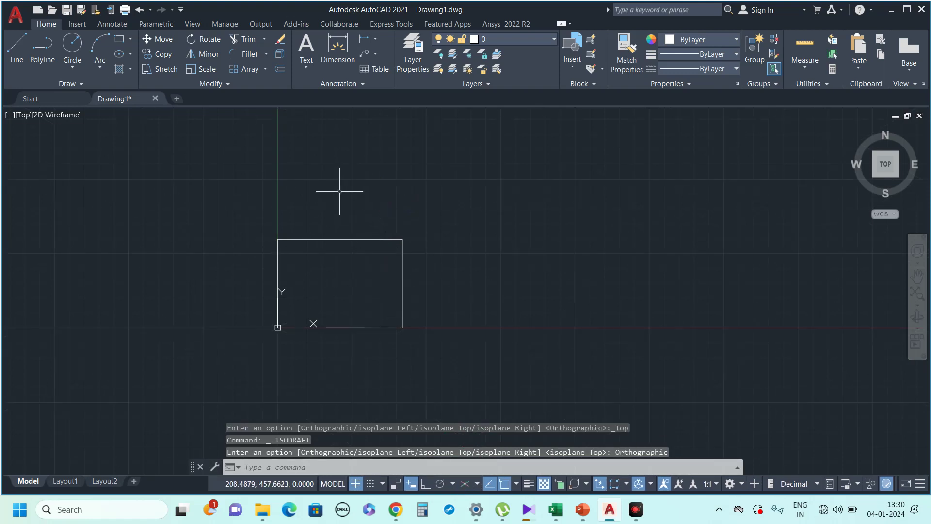
click(464, 484)
Cycle through the Left and Top isoplanes, settle on Right, and turn on Ortho.
click(477, 485)
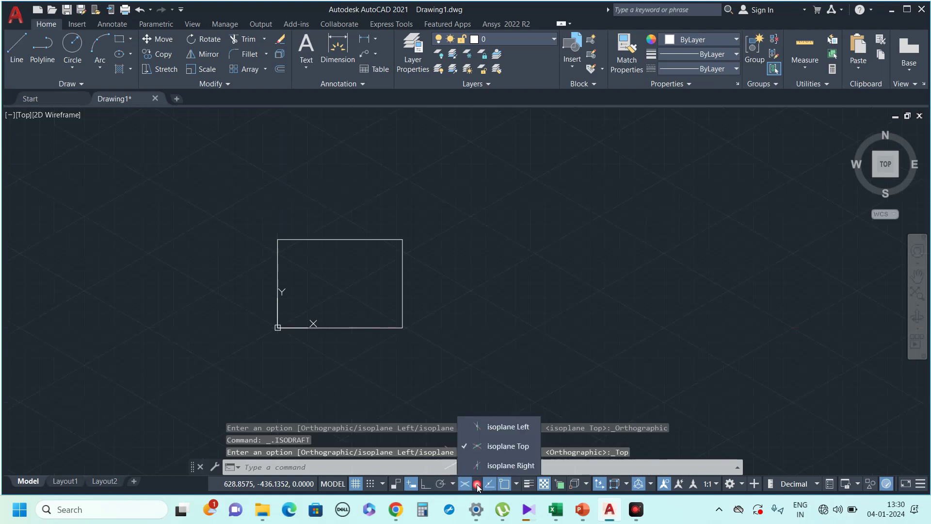
click(490, 427)
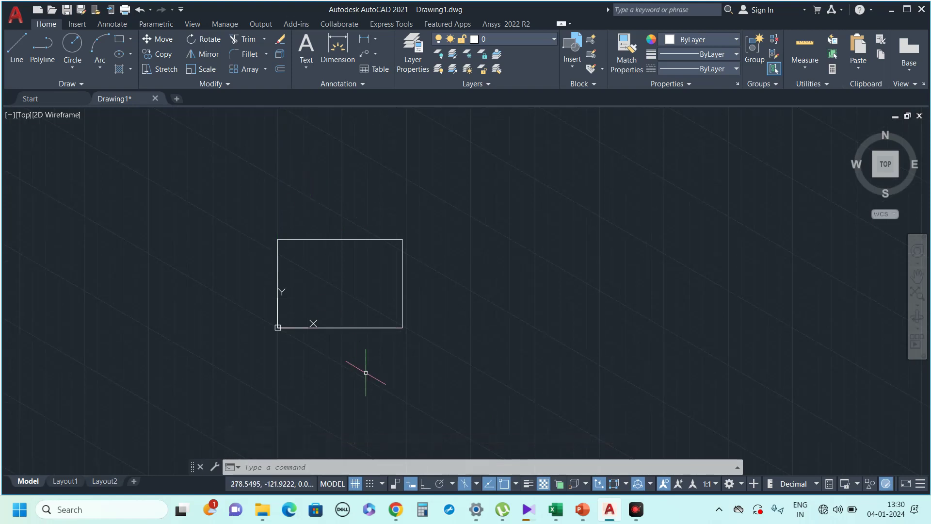
click(478, 483)
click(485, 446)
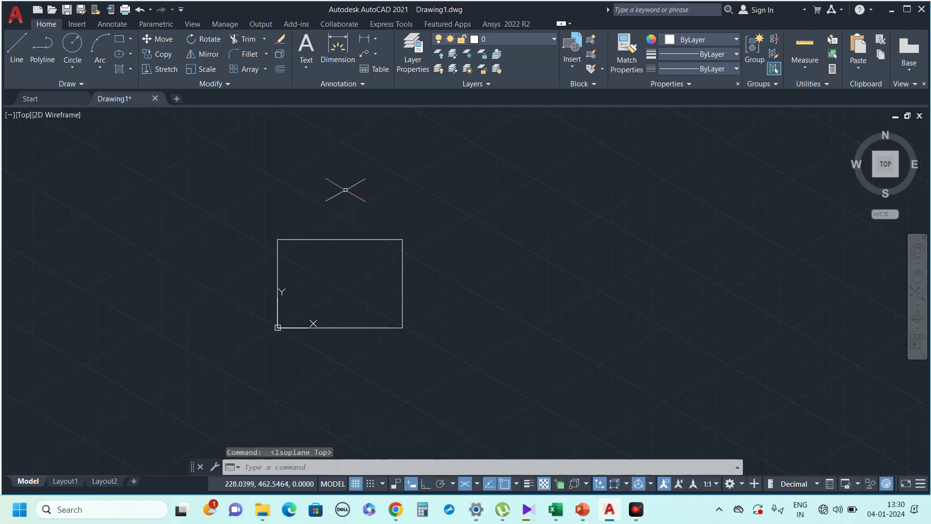
click(476, 485)
click(478, 468)
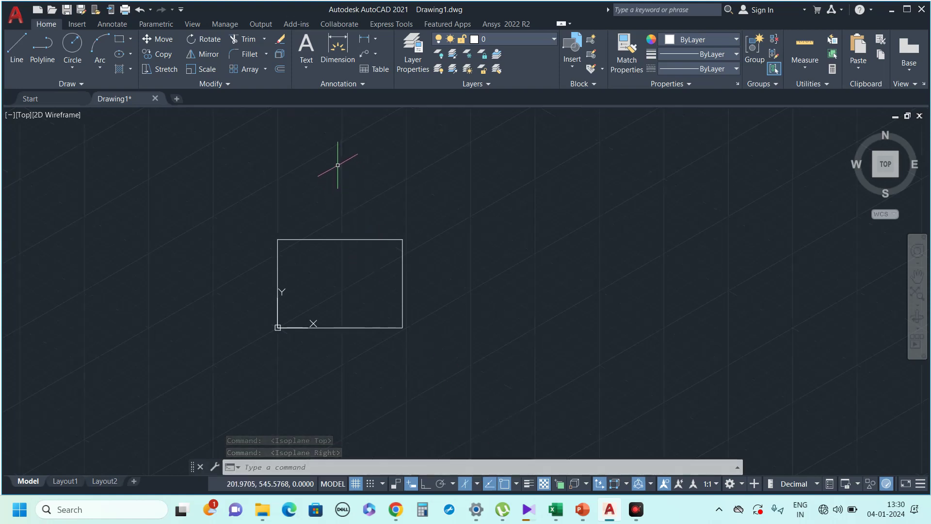
scroll(302, 277, up, 2)
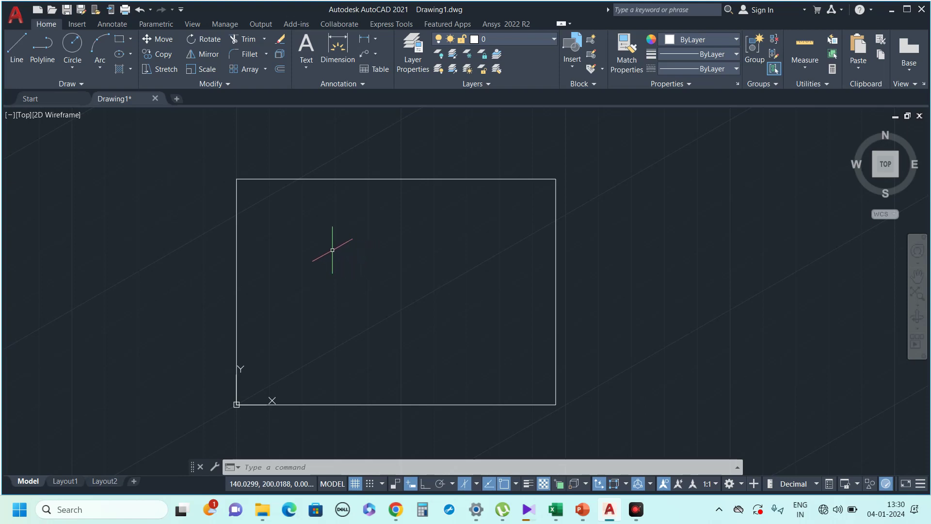
click(425, 485)
Start a trial line, then cancel it and undo the stray vertical edge.
click(17, 48)
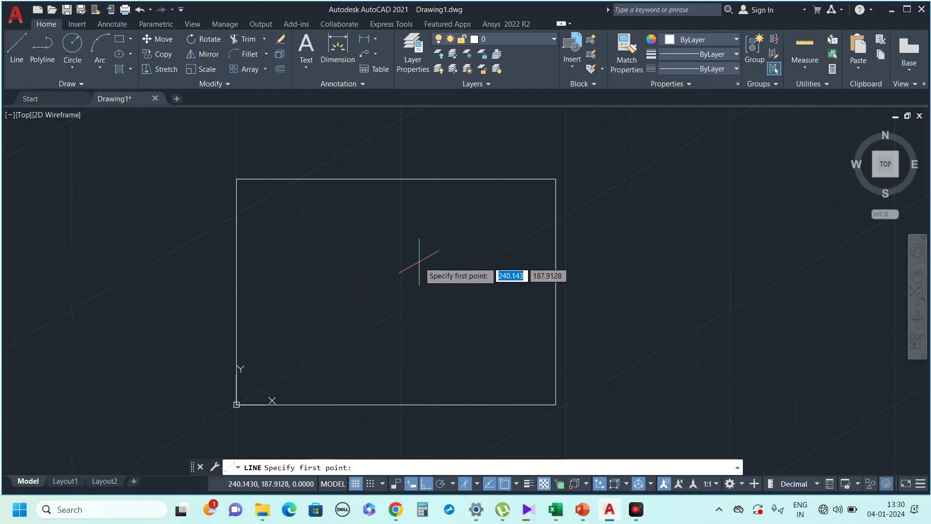
click(419, 323)
click(419, 359)
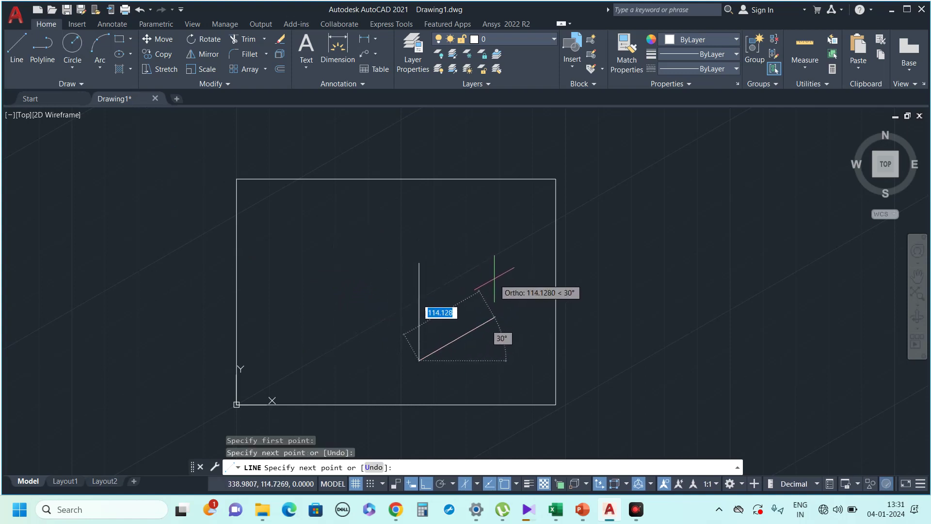
key(Escape)
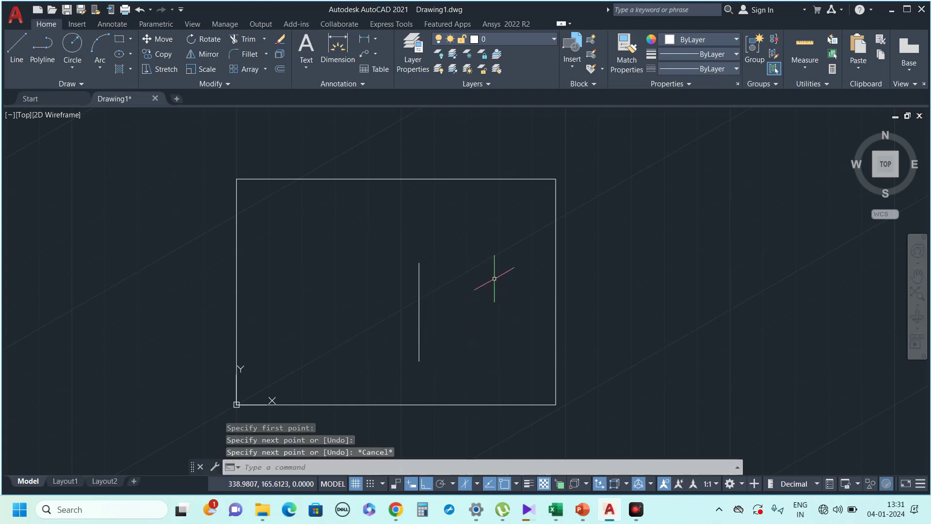
key(ctrl+z)
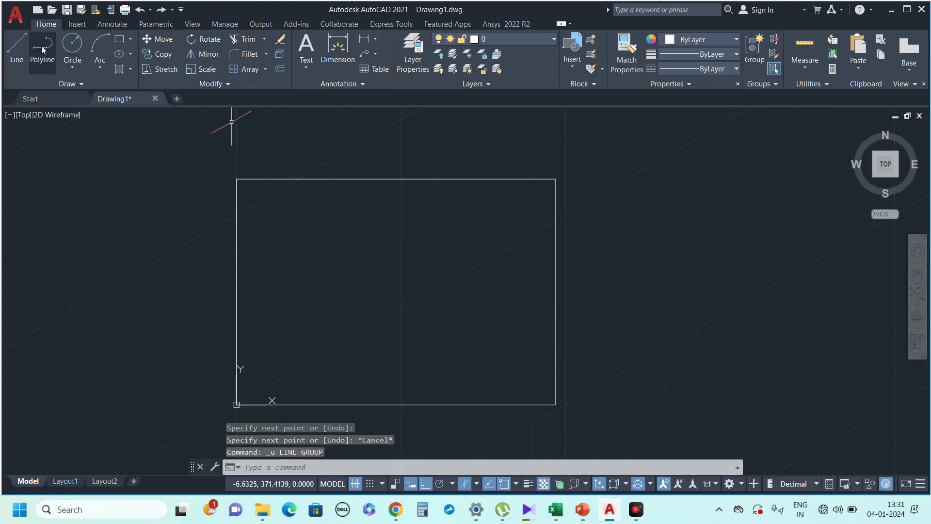
Draw the closed isometric square with three 40-unit edges, closing it with C.
click(16, 46)
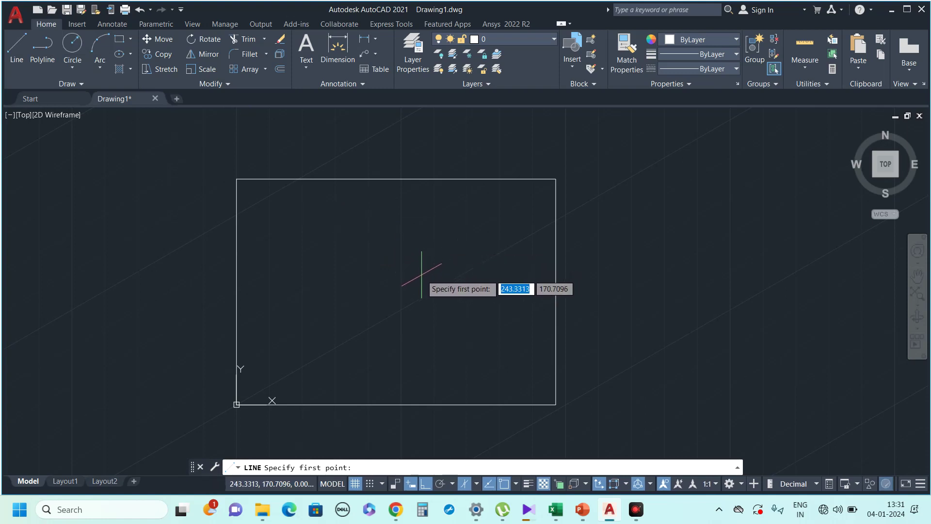
click(422, 273)
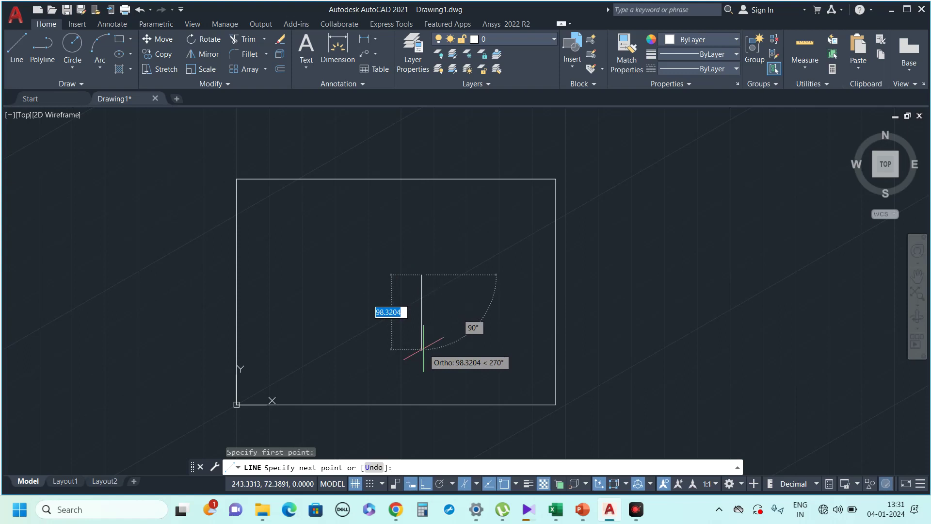
text(40)
key(Return)
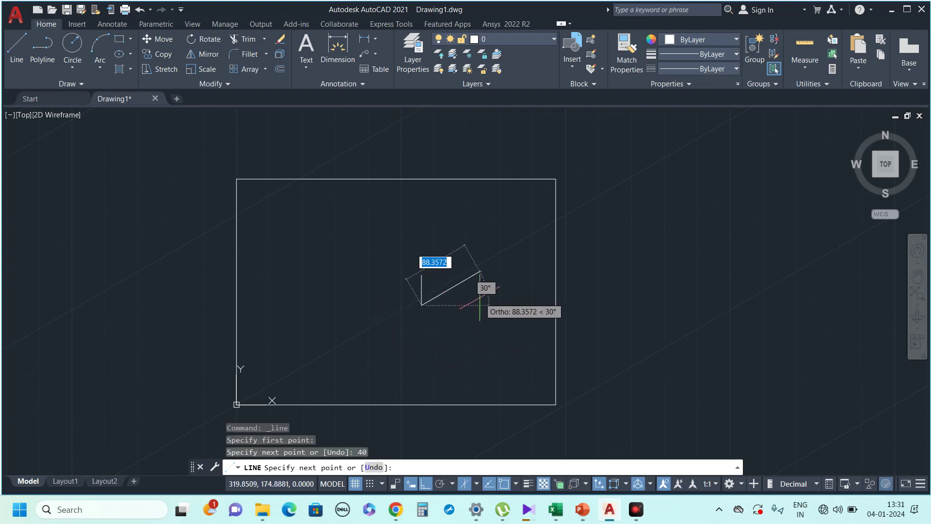
text(40)
key(Return)
scroll(467, 291, up, 4)
text(40)
key(Return)
text(c)
key(Return)
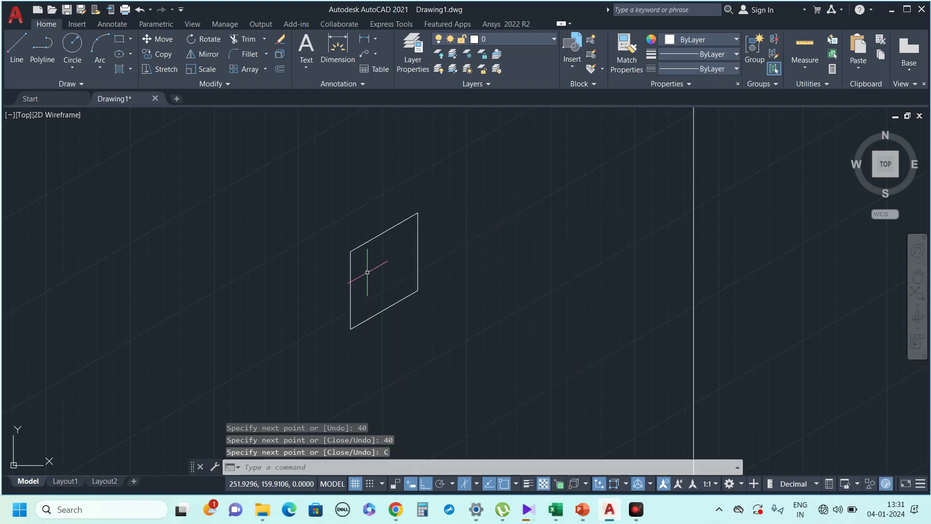
scroll(391, 204, up, 1)
scroll(432, 197, up, 2)
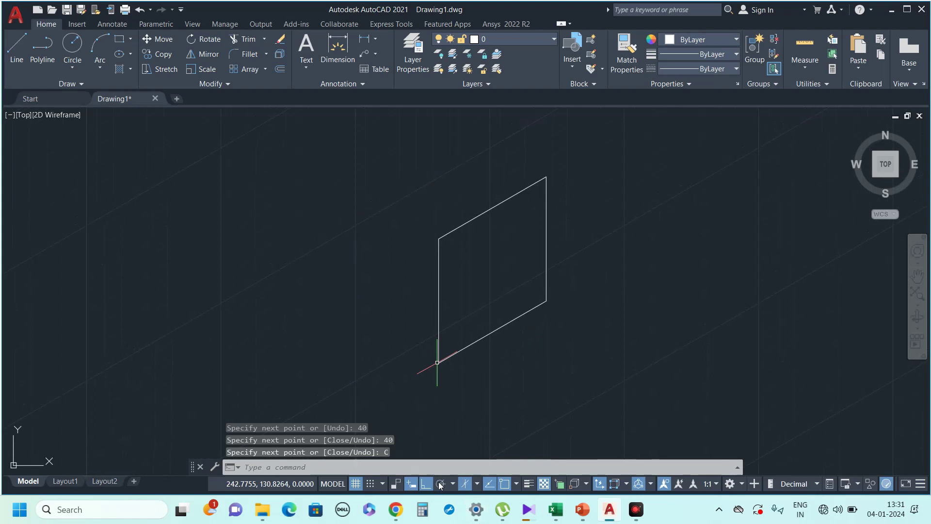
Switch to the Left isoplane and pan the view up and to the right.
click(477, 485)
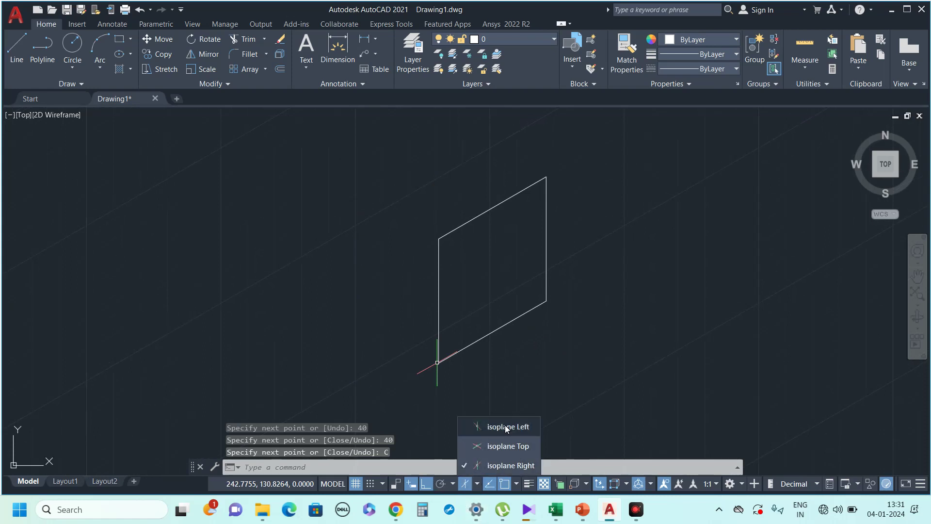
click(505, 425)
scroll(505, 425, down, 4)
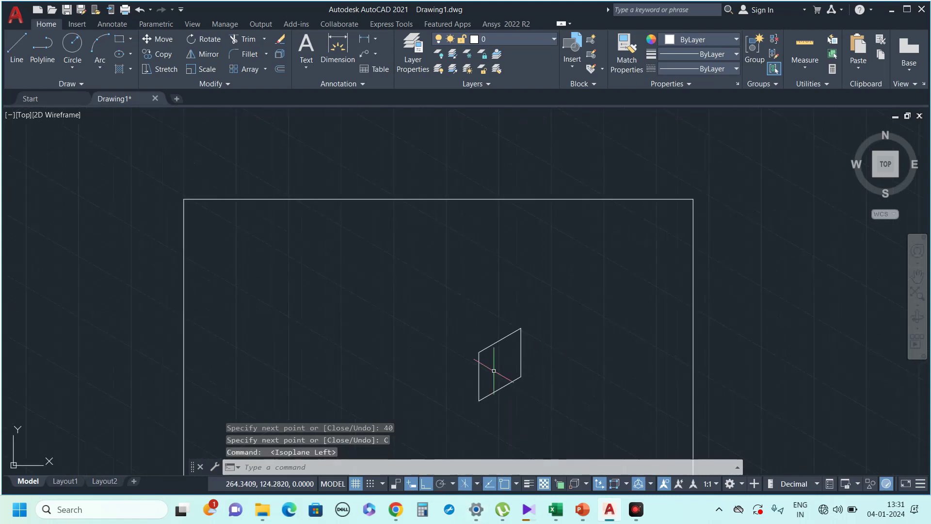
middle_drag(378, 303, 392, 231)
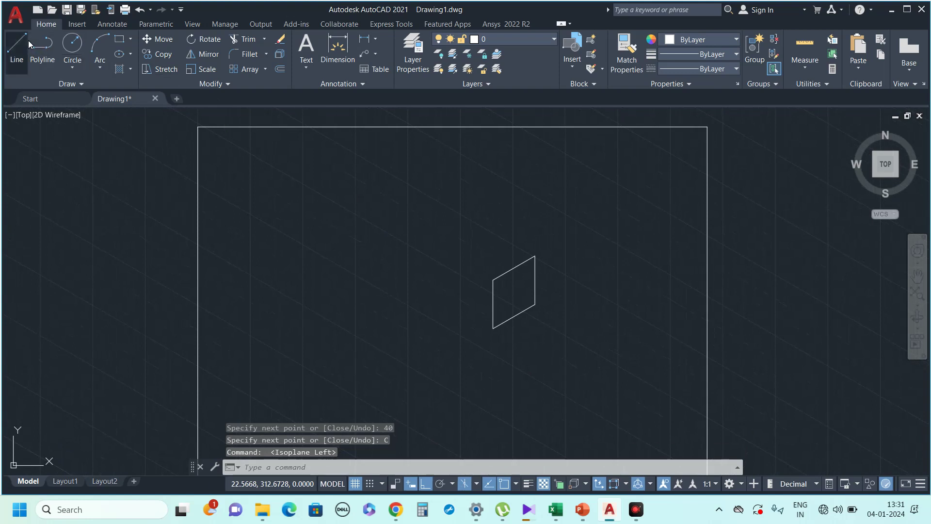
Draw the closed 40-unit left face beside the right face, then switch to the Top isoplane.
click(17, 49)
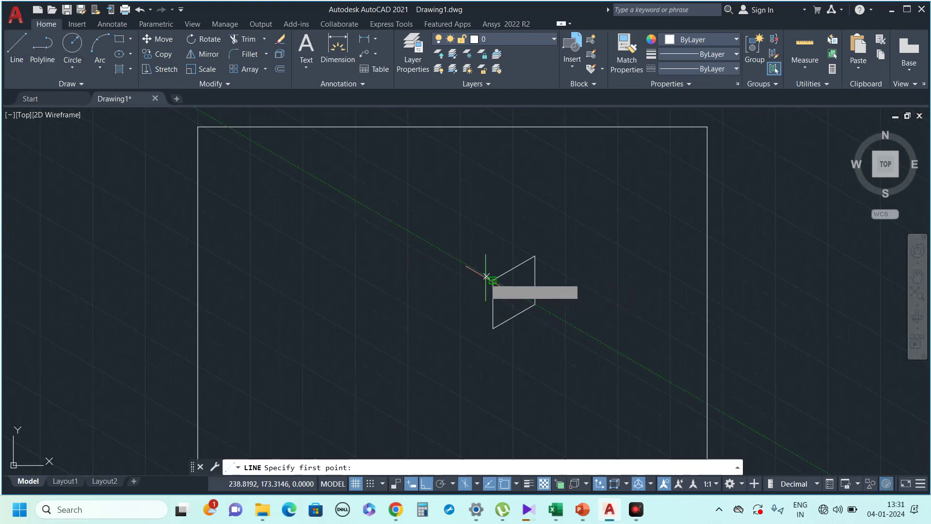
click(475, 280)
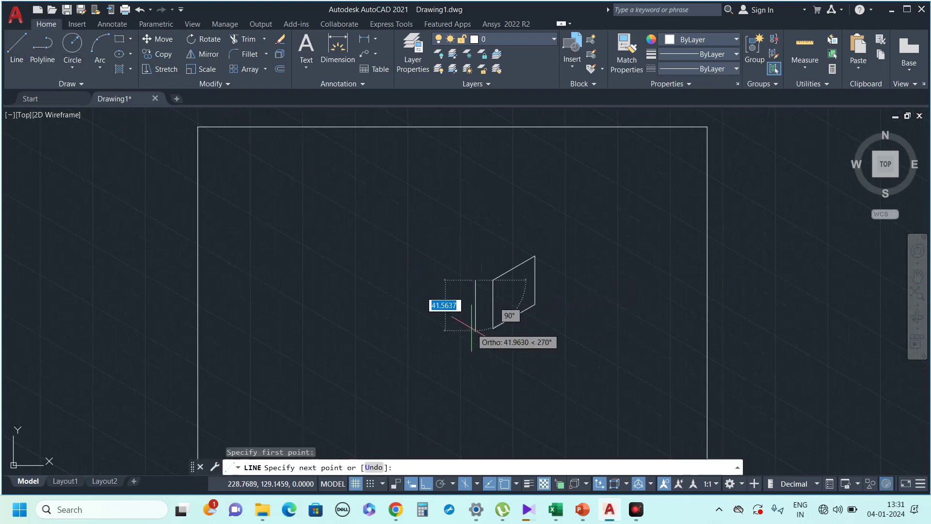
text(40)
key(Return)
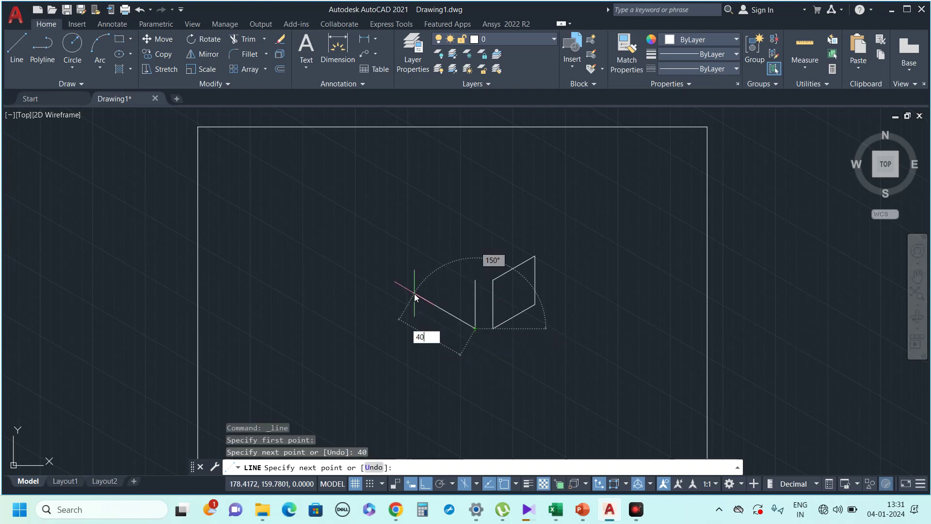
key(Return)
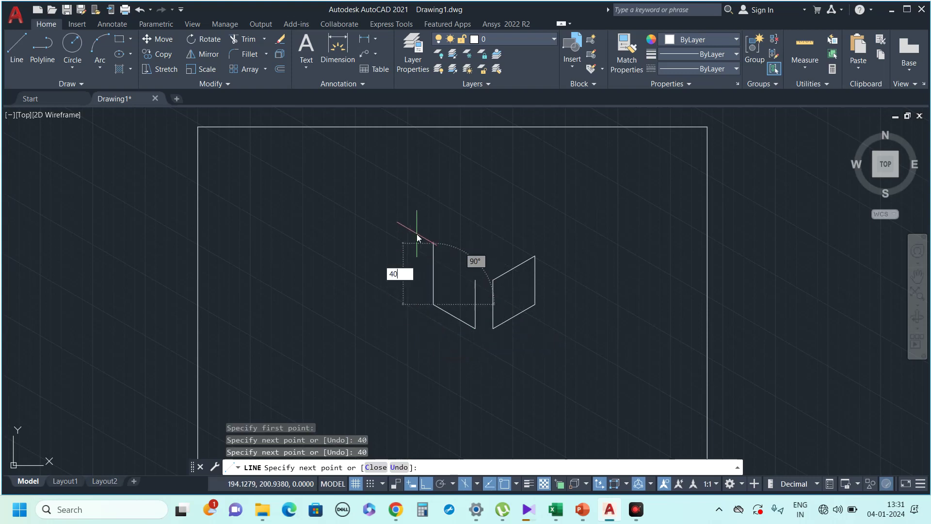
key(Return)
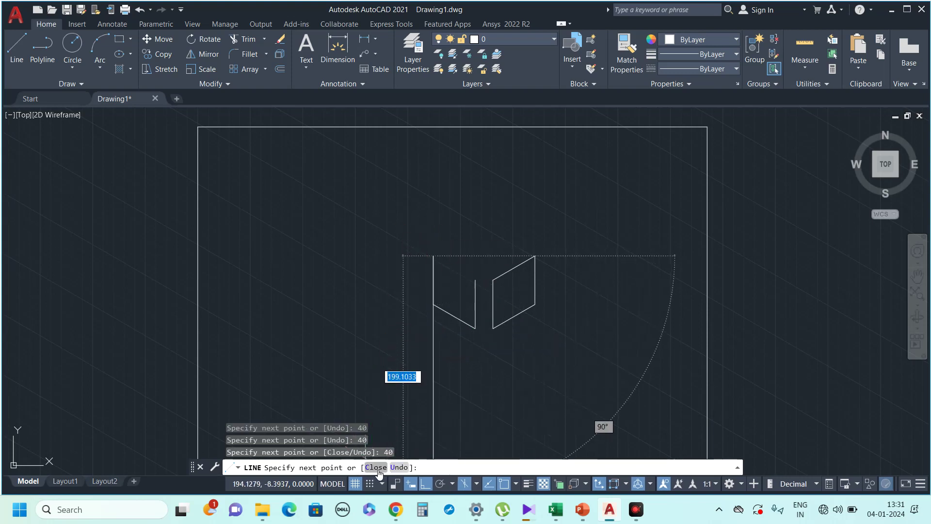
click(377, 467)
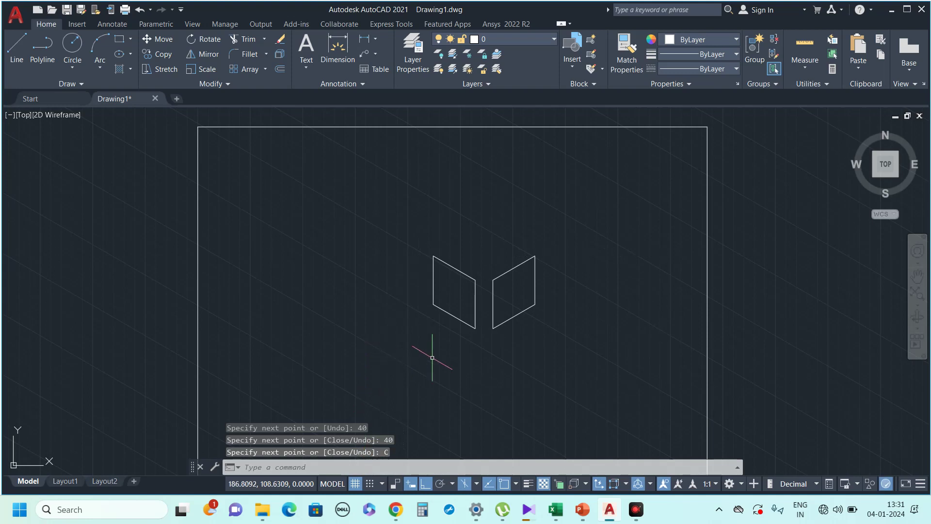
click(478, 484)
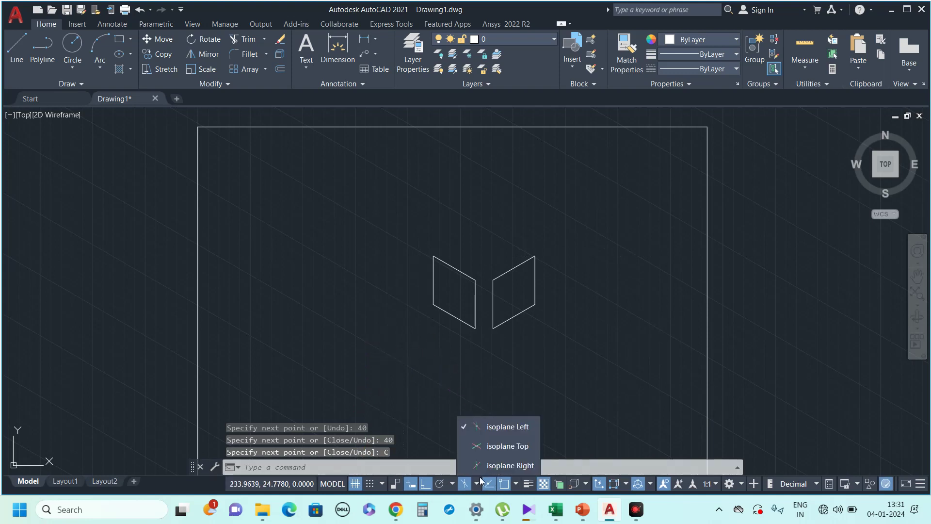
click(491, 443)
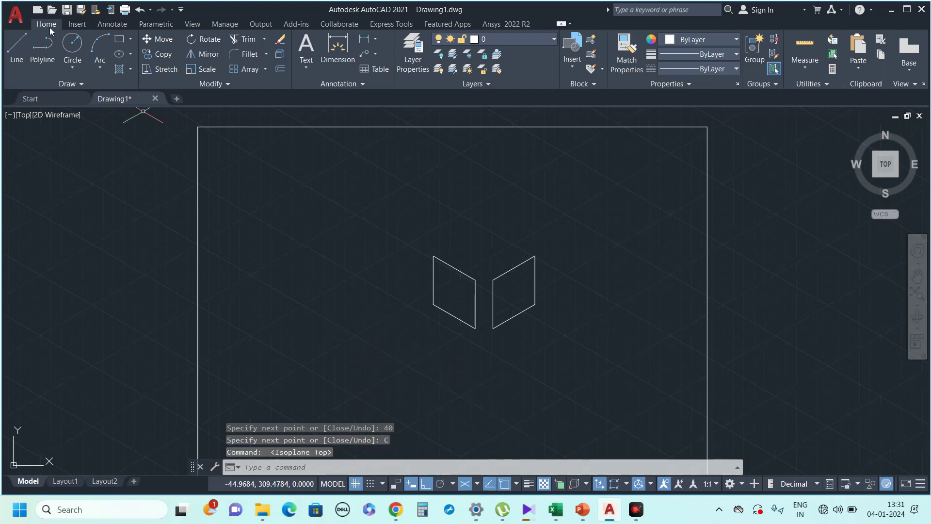
Draw the closed top face from the left face's top corner with three 40-unit edges.
click(27, 42)
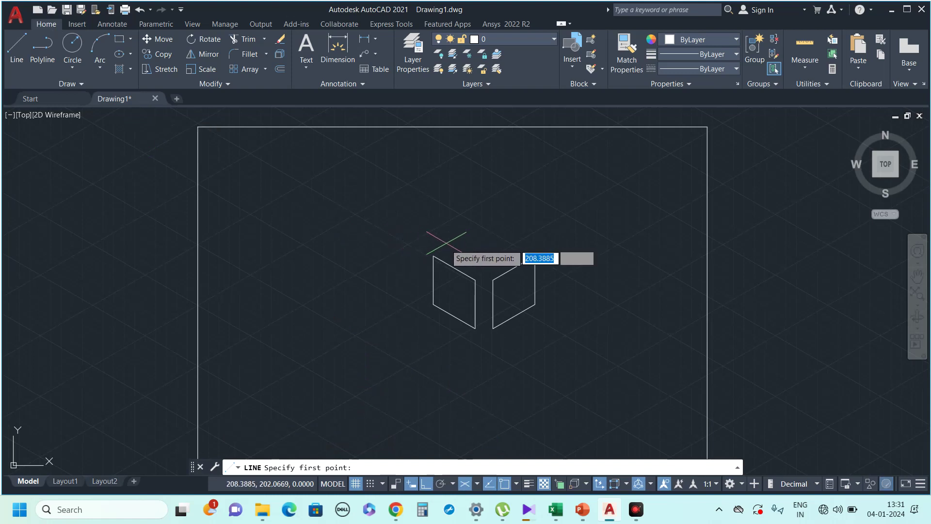
click(490, 264)
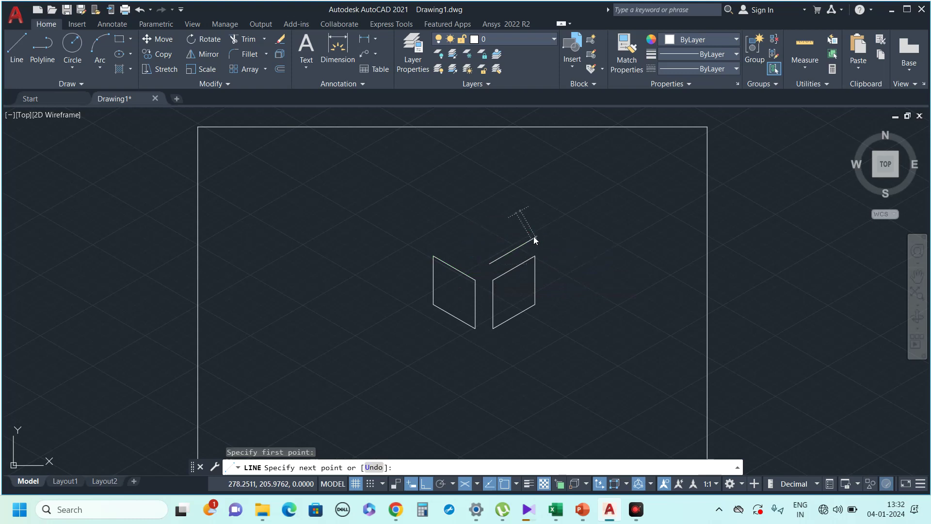
text(40)
key(Return)
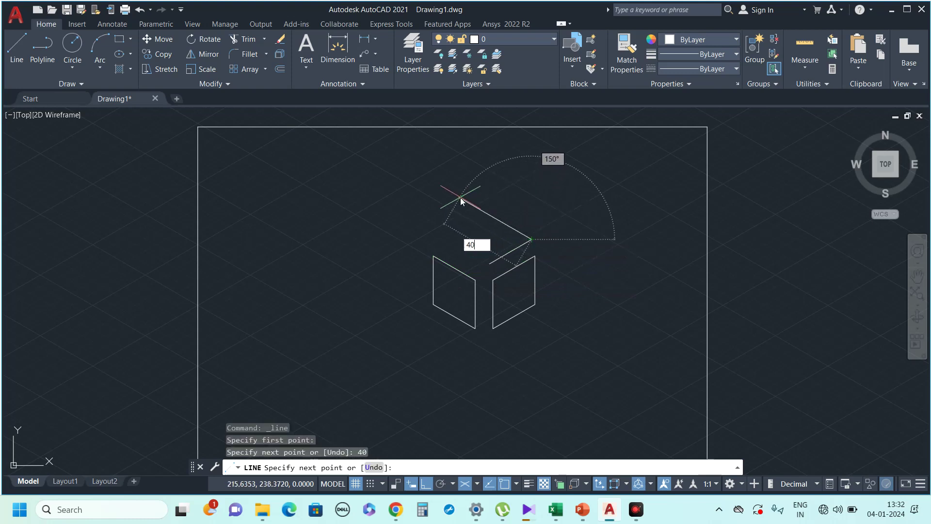
key(Return)
text(40)
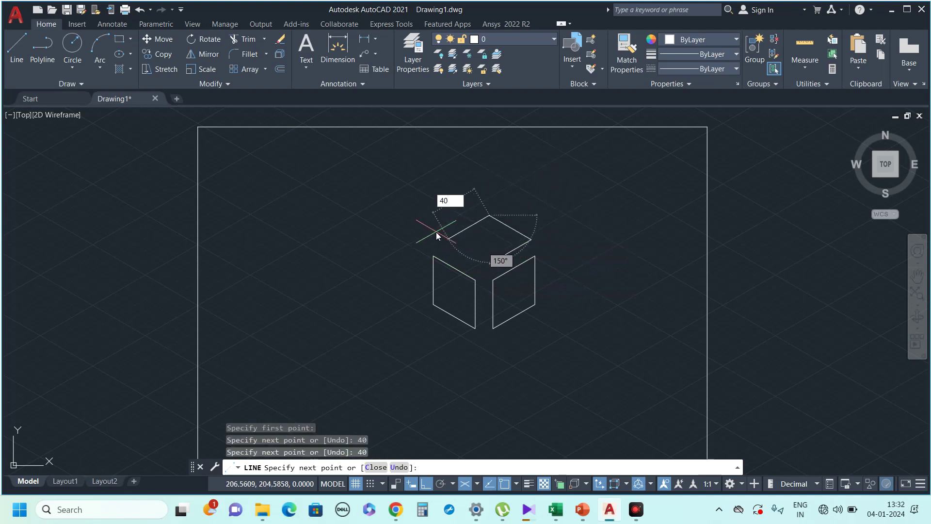
key(Return)
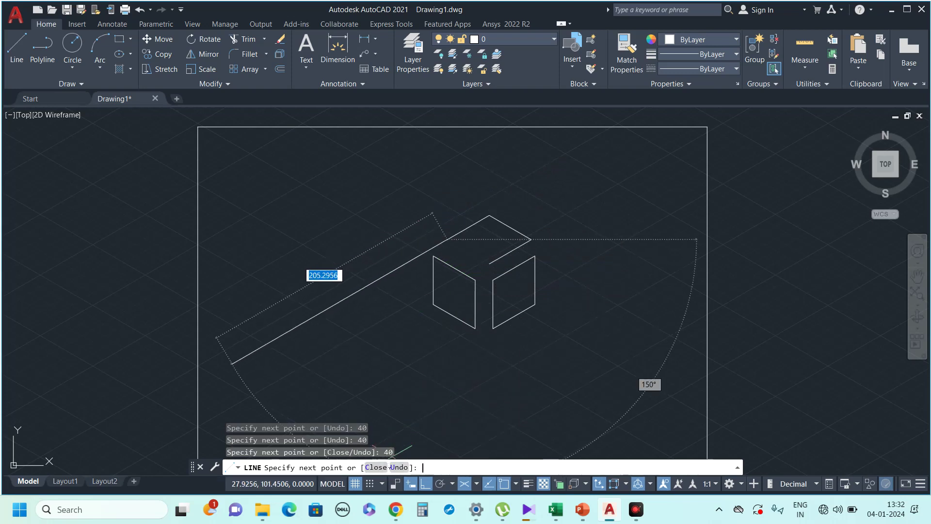
click(378, 467)
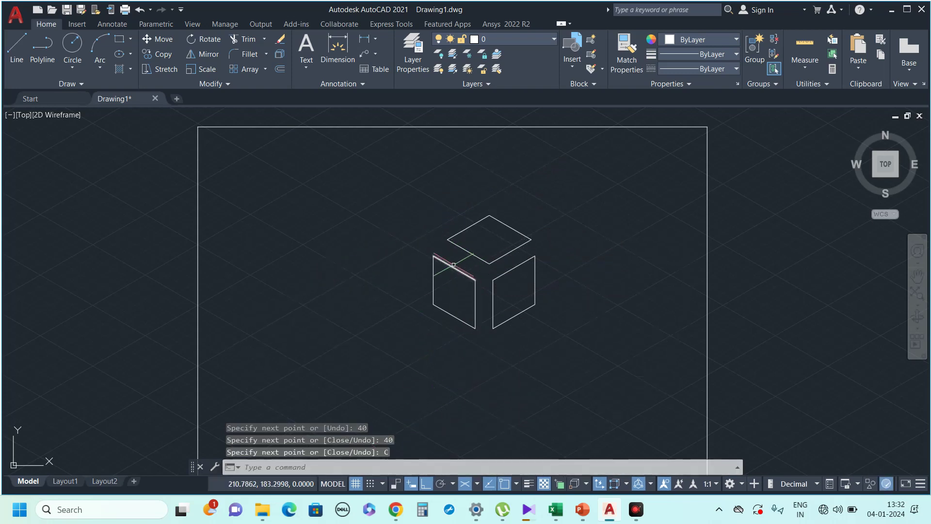
scroll(469, 253, up, 4)
scroll(495, 242, up, 1)
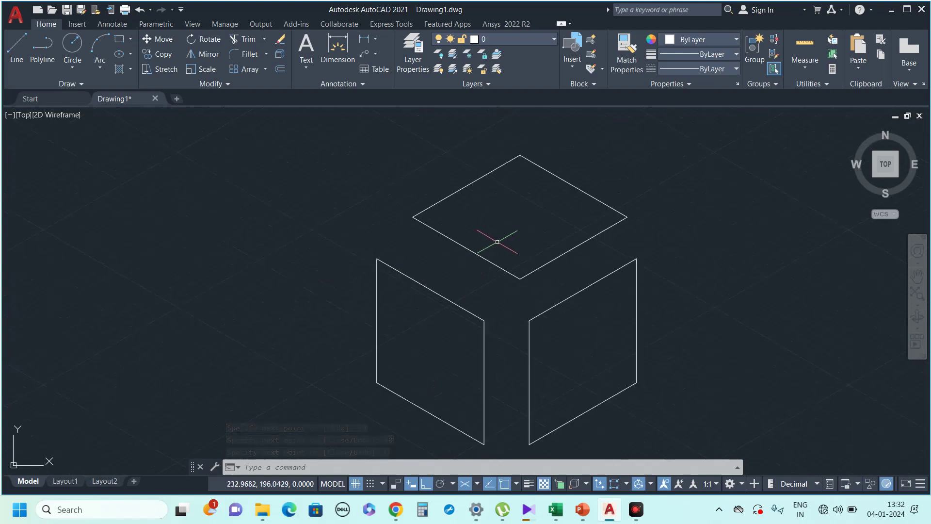
scroll(497, 242, down, 2)
scroll(497, 241, down, 2)
scroll(497, 242, down, 2)
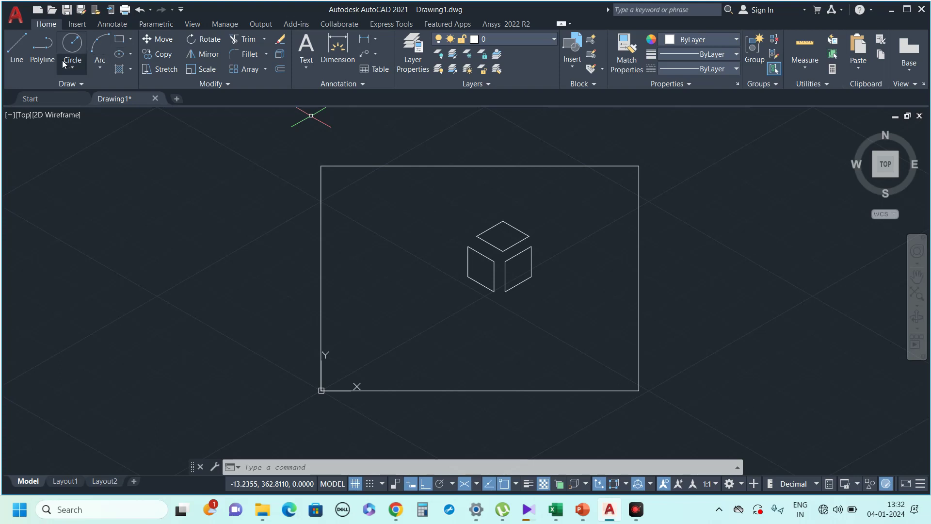
click(16, 49)
Cancel the pending line and set Isodraft back to Orthographic for a square grid.
scroll(340, 245, up, 2)
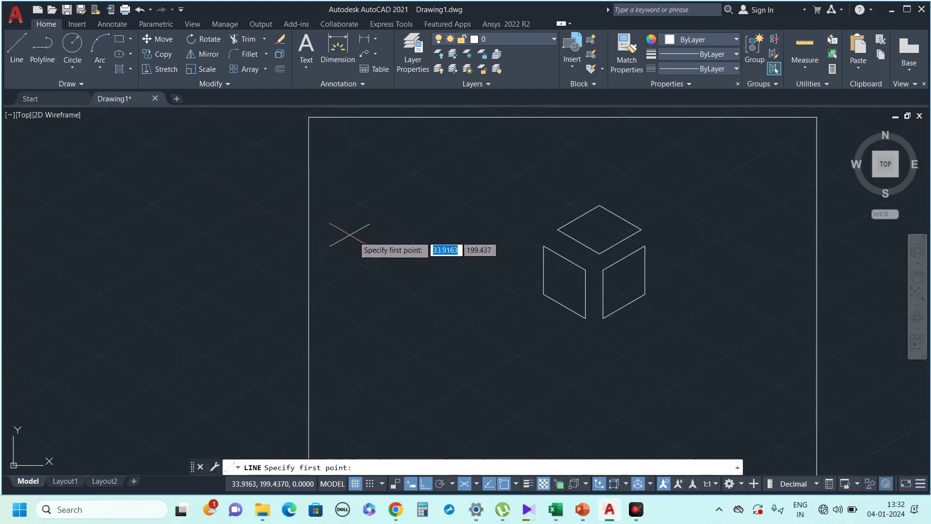
click(473, 489)
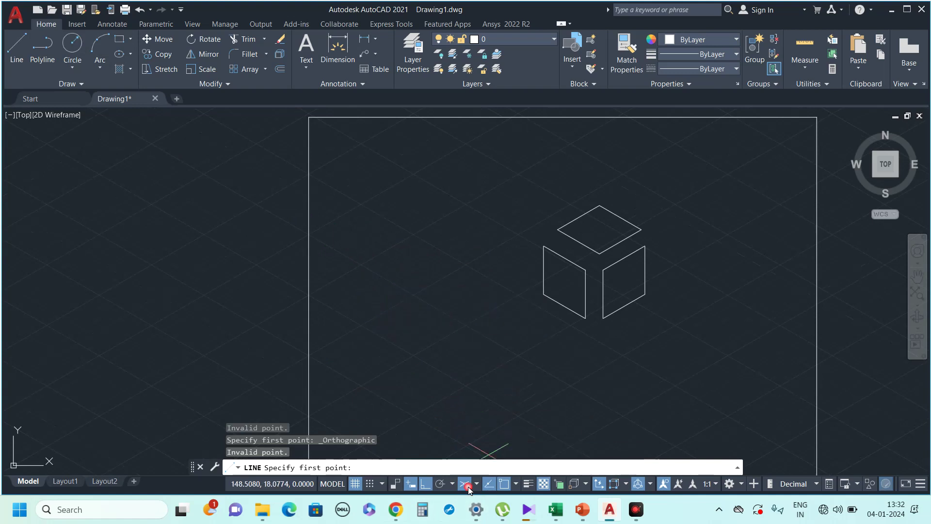
click(477, 486)
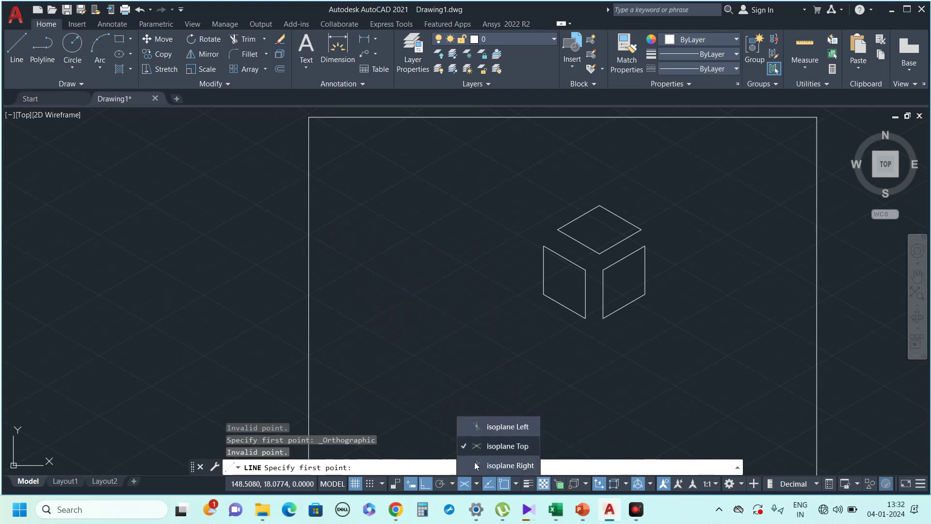
scroll(456, 434, down, 2)
scroll(456, 434, down, 2)
key(Escape)
key(Escape)
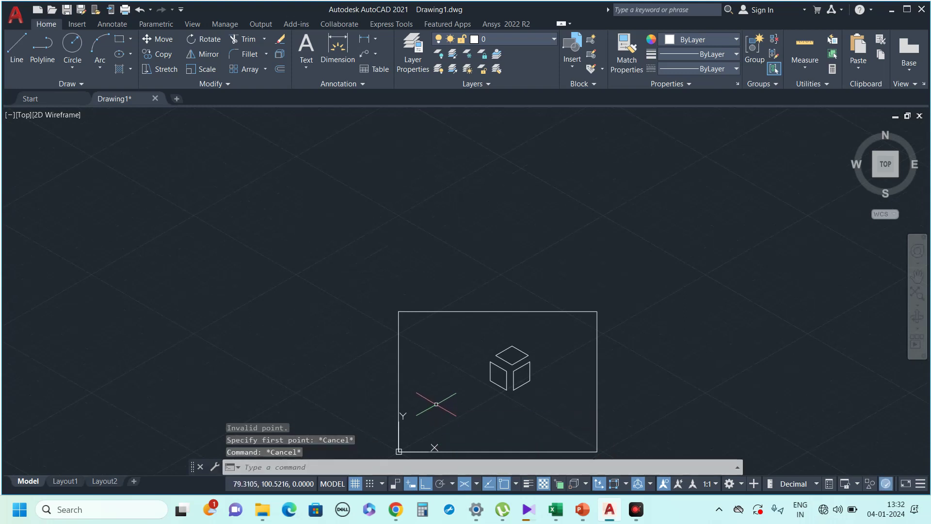
click(464, 485)
scroll(443, 386, up, 2)
scroll(427, 349, up, 2)
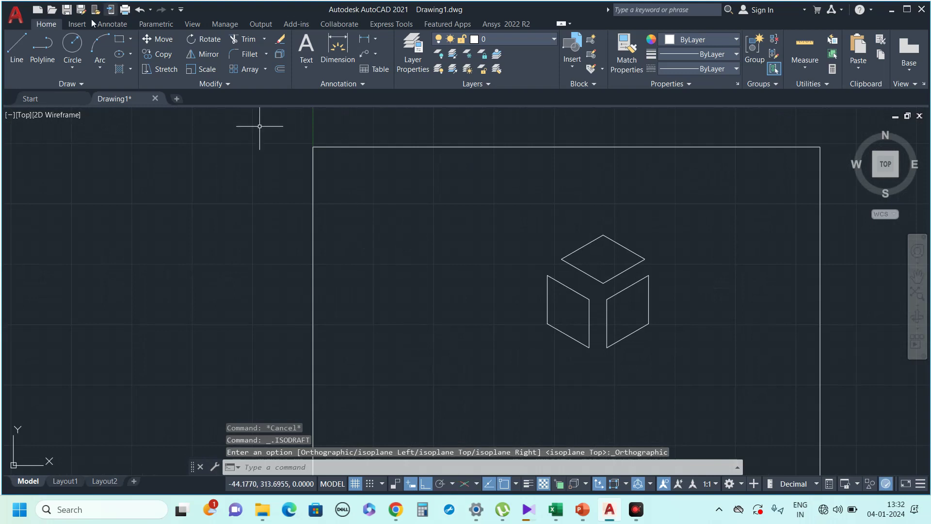
Draw a regular 5-sided polygon by edge, with 30-unit edges, left of the cube.
click(131, 41)
click(154, 88)
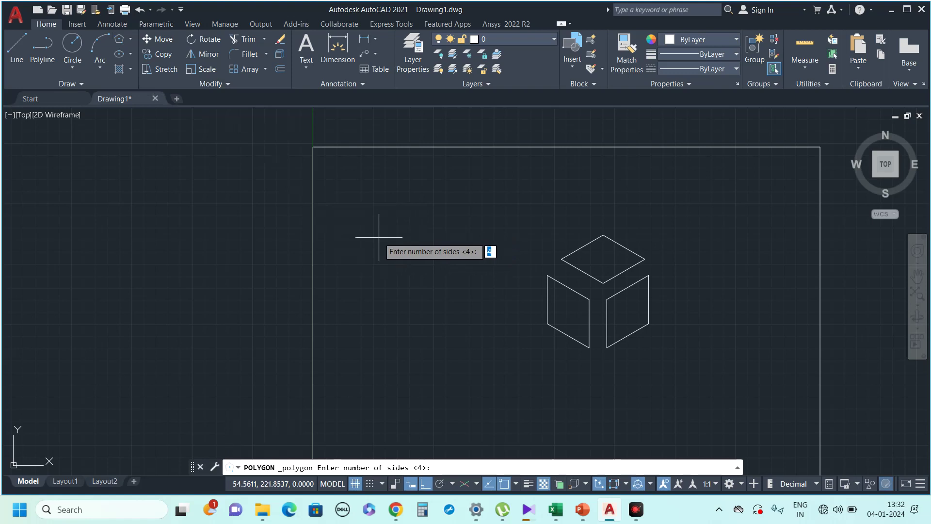
text(5)
key(Return)
text(e)
key(Return)
click(367, 243)
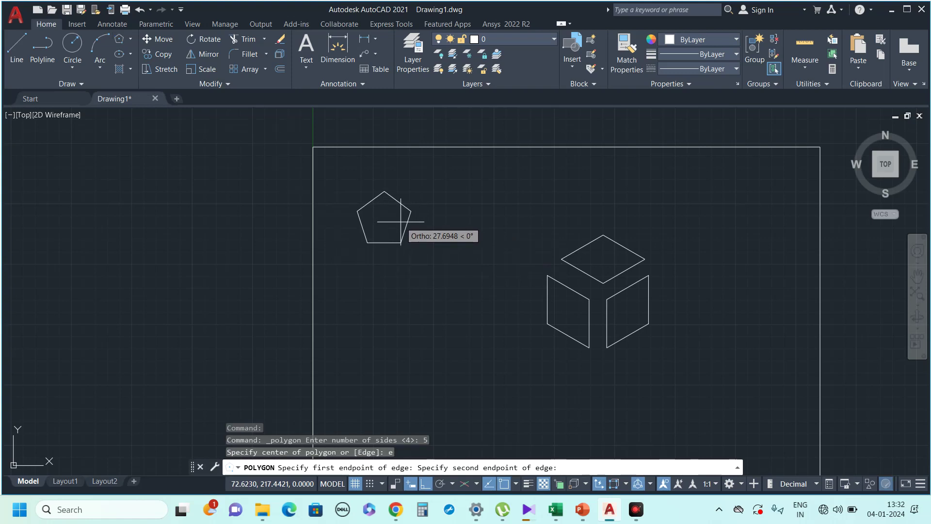
text(30)
key(Return)
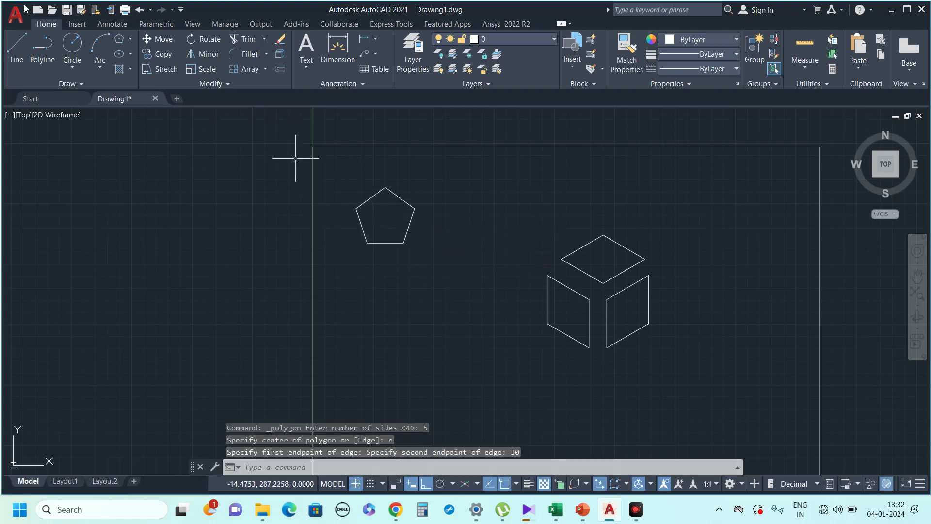
click(20, 42)
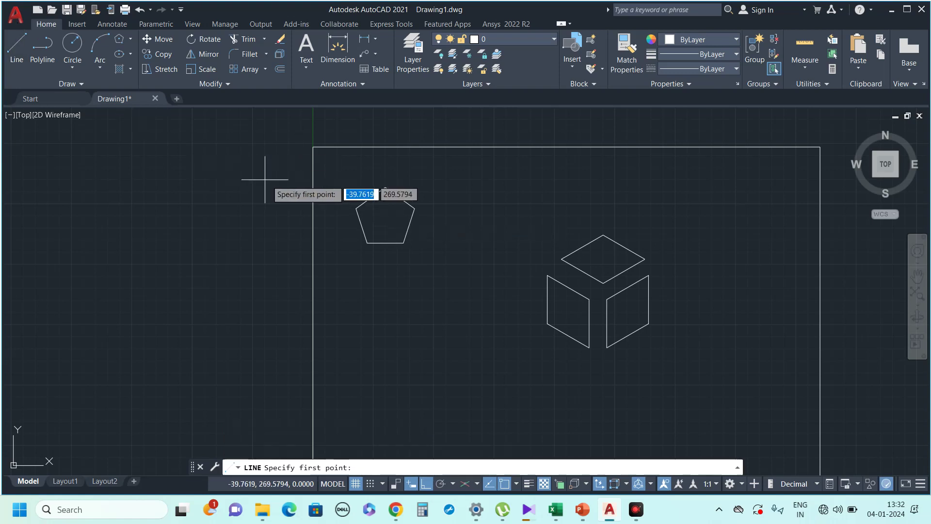
Draw box lines around the pentagon from its left vertex down, across, up, and along the top.
click(356, 208)
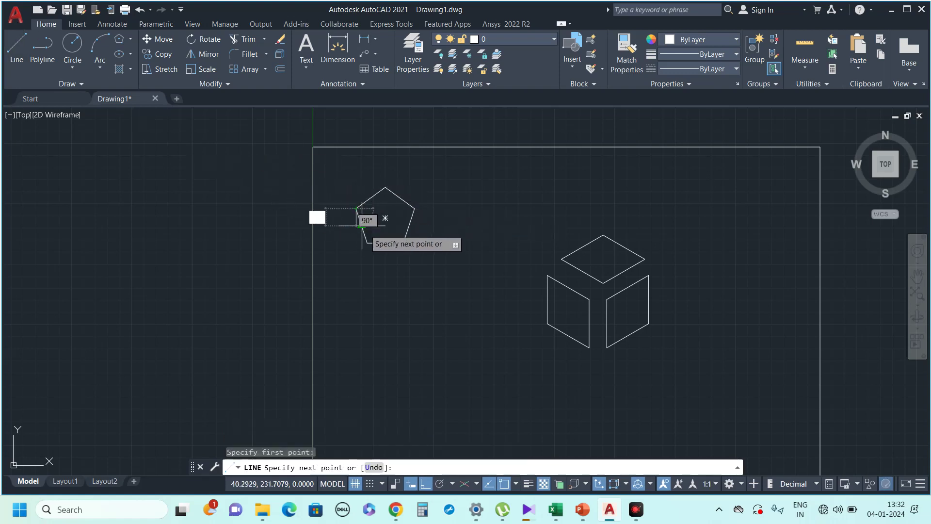
click(356, 242)
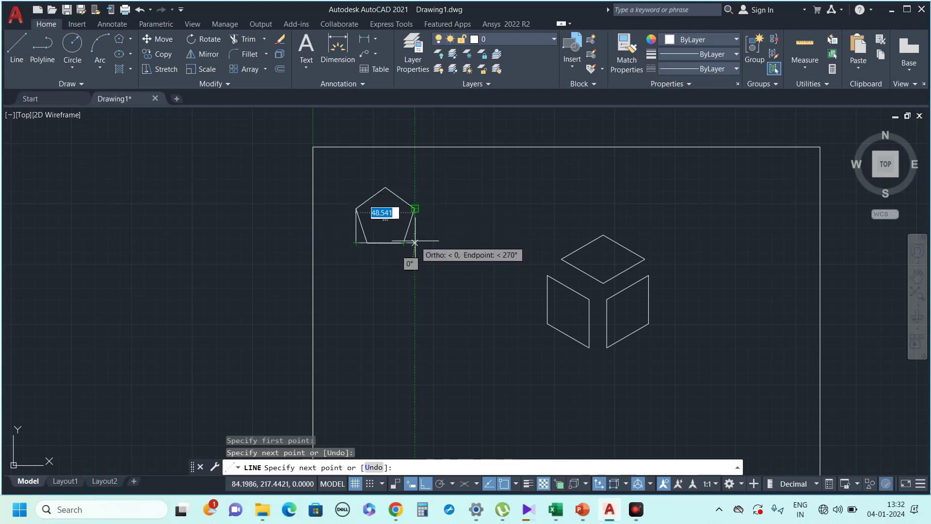
click(415, 242)
click(414, 209)
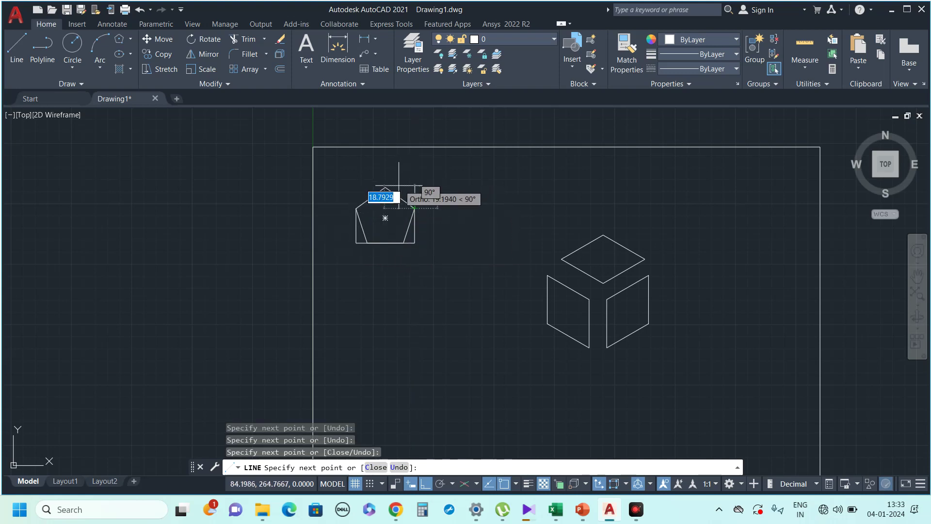
click(415, 187)
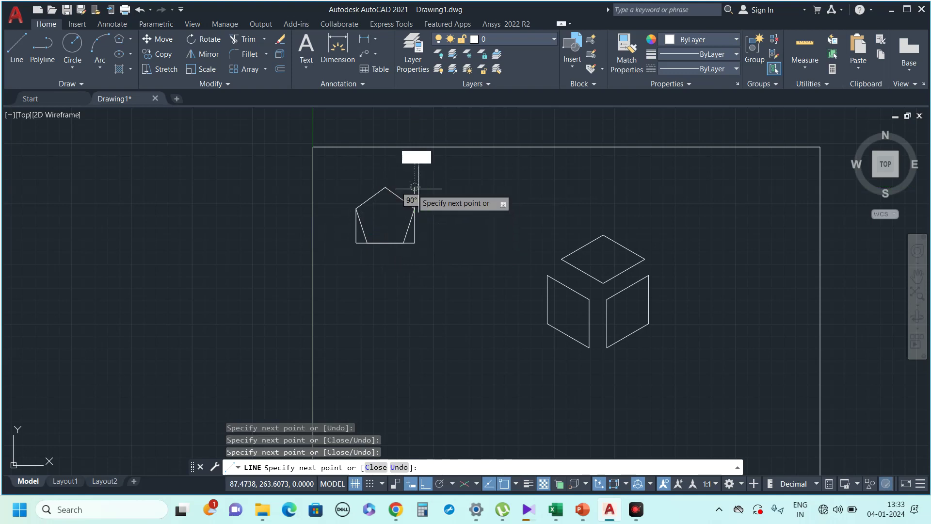
click(356, 187)
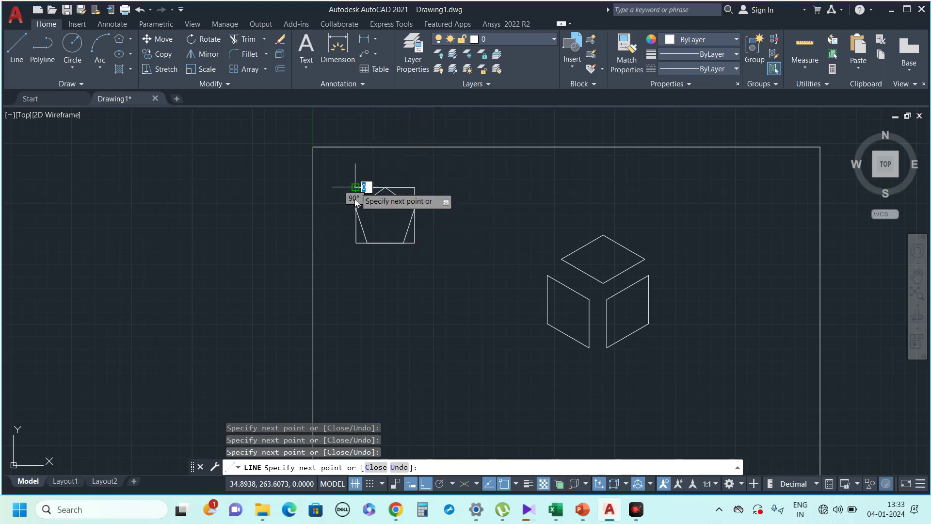
key(Escape)
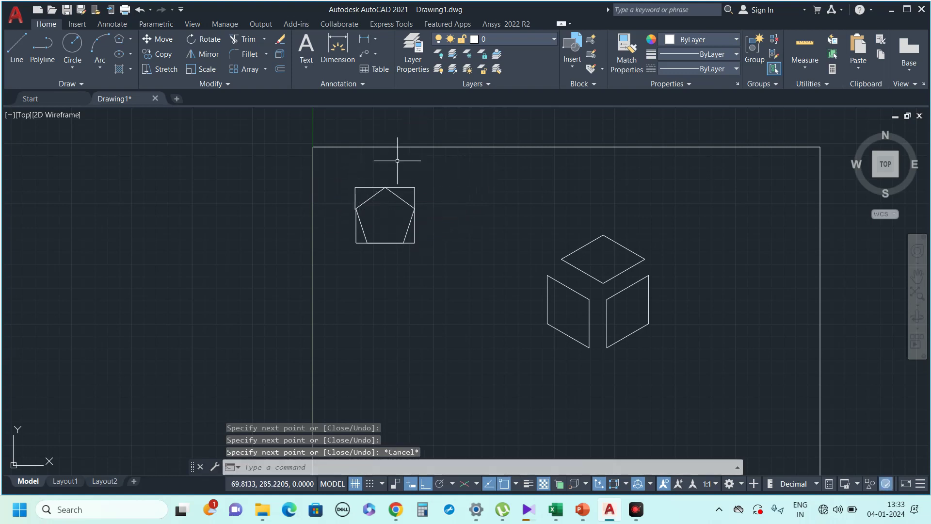
Select and delete the stray vertical line above the box.
scroll(330, 243, up, 4)
scroll(392, 192, up, 4)
scroll(399, 181, down, 6)
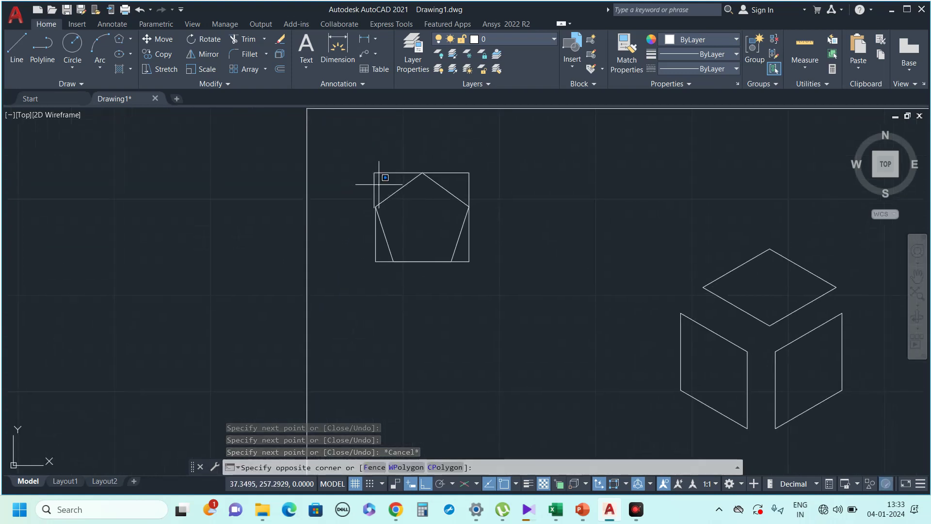
click(375, 185)
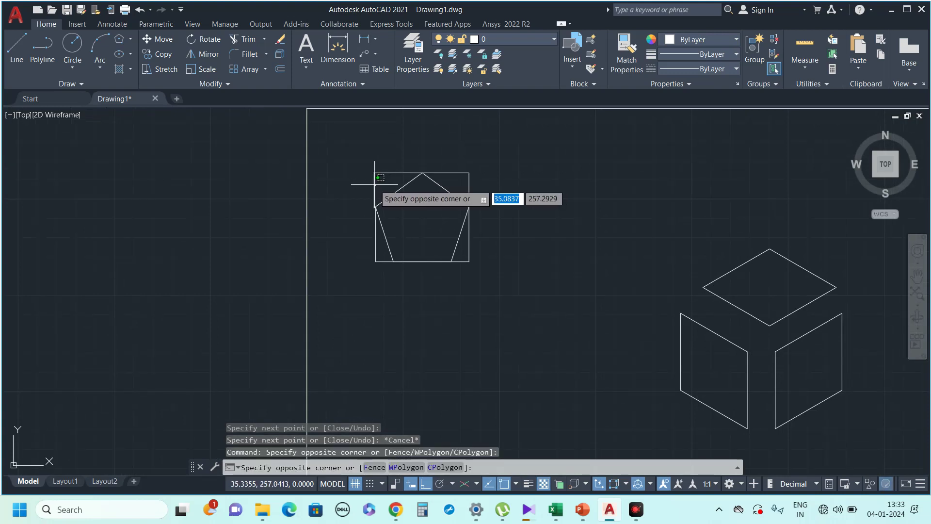
click(373, 184)
key(Delete)
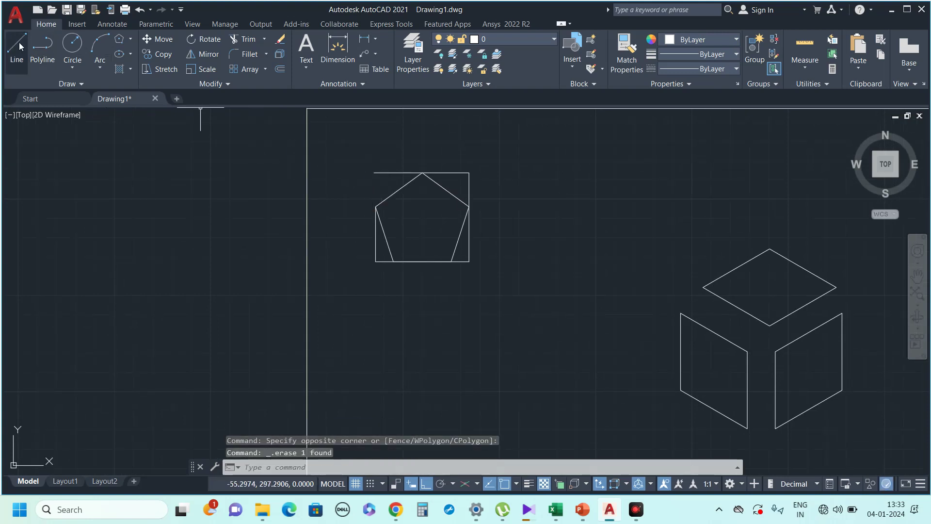
Cancel the new line, undo the last stray line, and erase the box's top line.
click(16, 49)
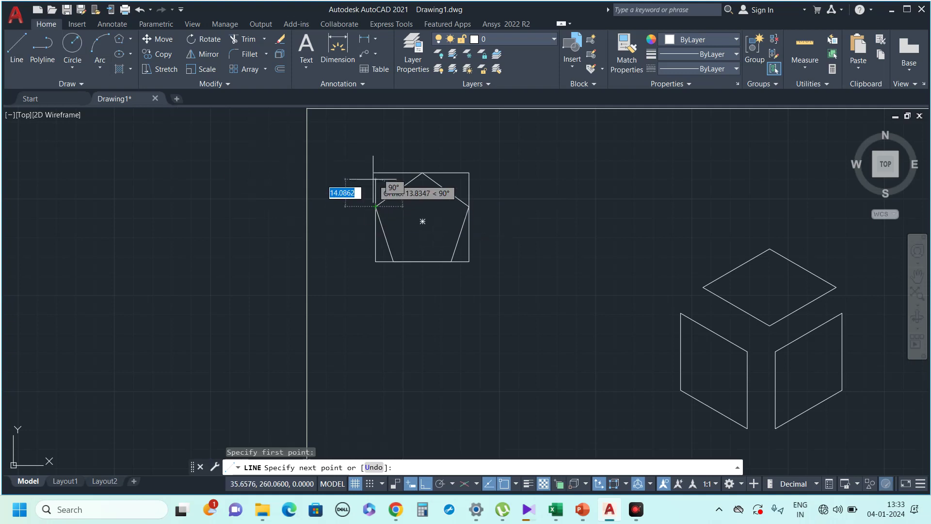
scroll(383, 146, up, 2)
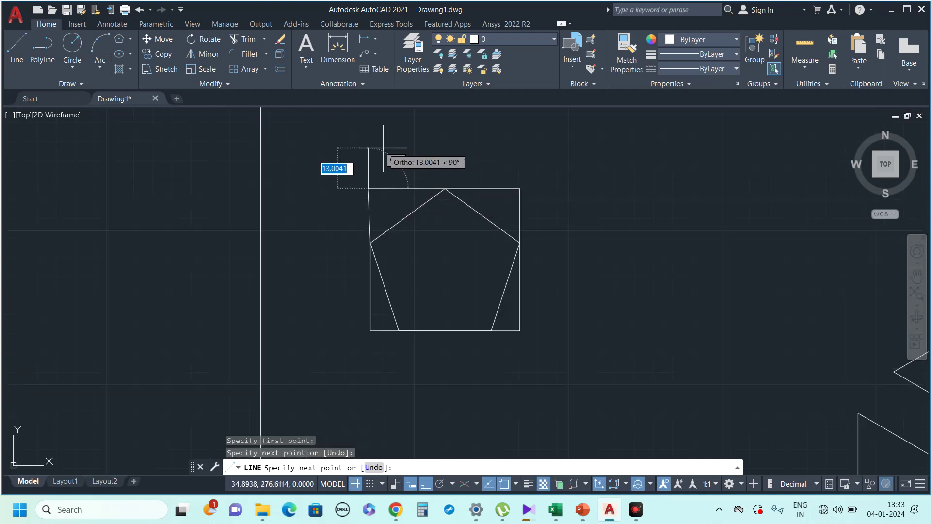
key(Escape)
key(ctrl+z)
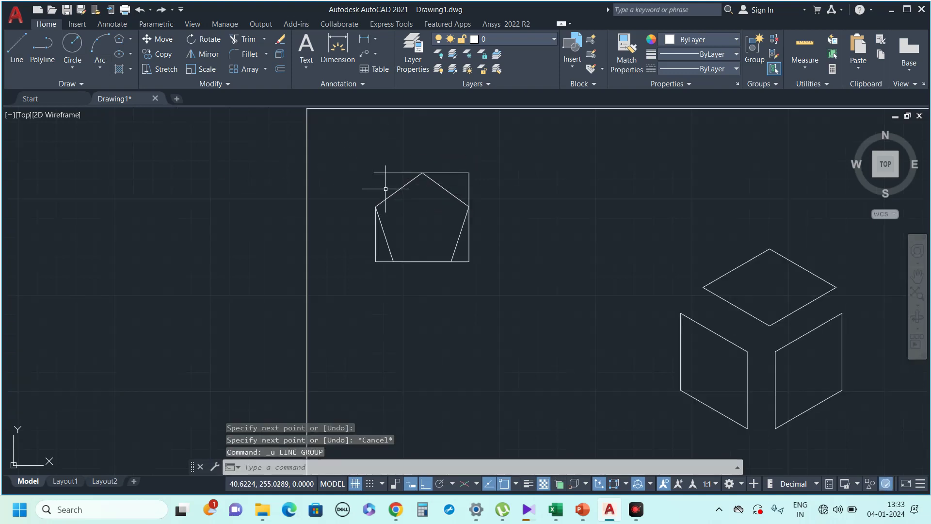
click(388, 172)
key(Delete)
Redraw the box's left side up from the pentagon's left vertex and a new top edge.
click(16, 48)
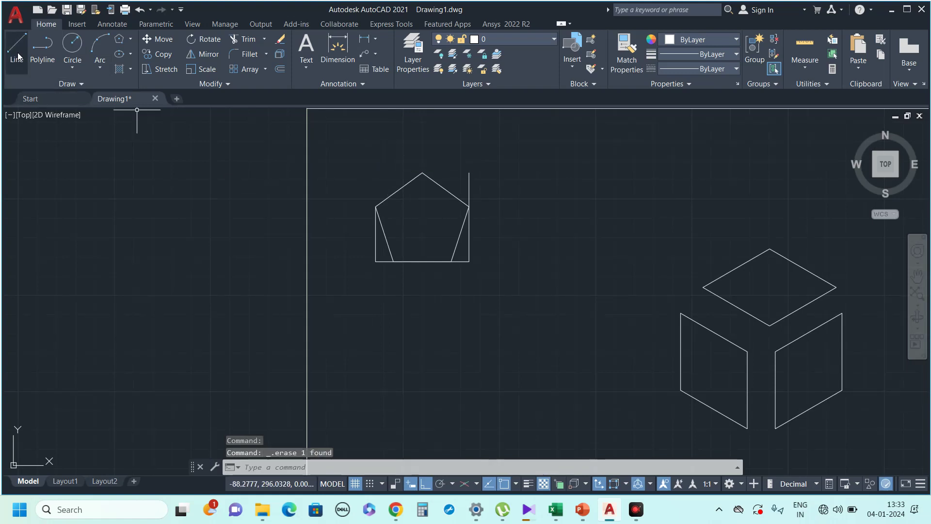
click(375, 207)
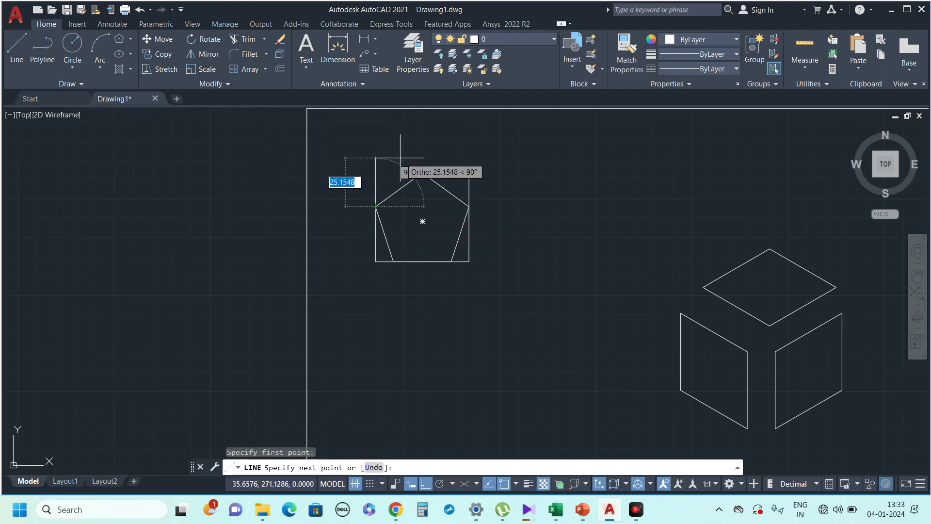
click(375, 172)
click(469, 172)
key(Escape)
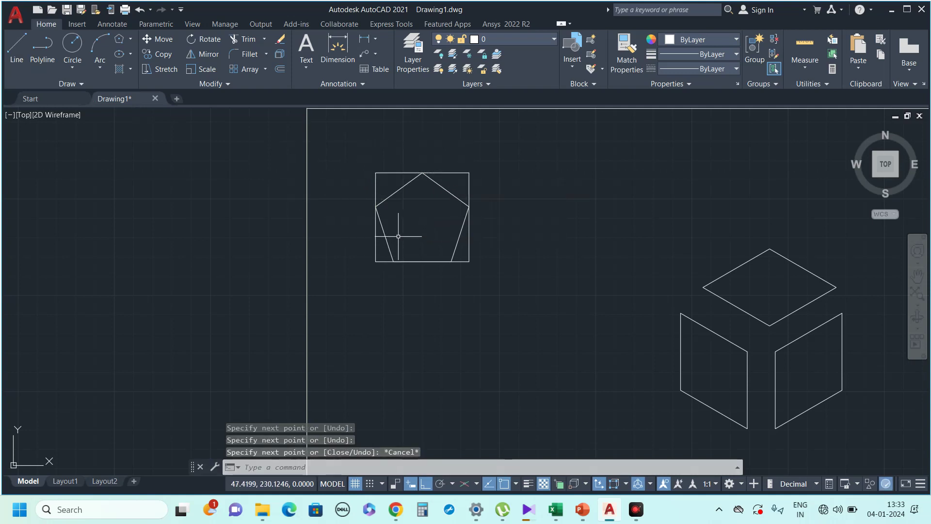
Dimension the reference pentagon's base offset 9.27 and left side height 28.53.
click(334, 43)
scroll(376, 265, up, 4)
click(368, 271)
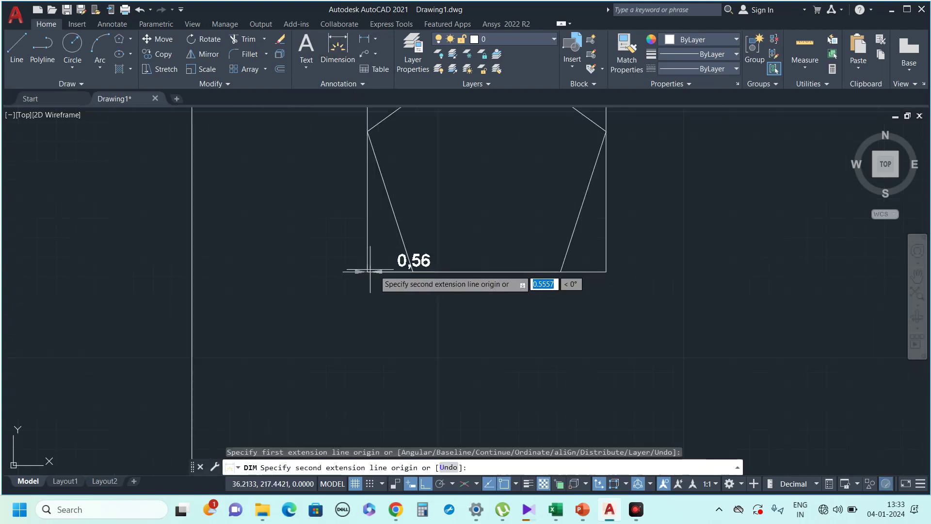
click(414, 272)
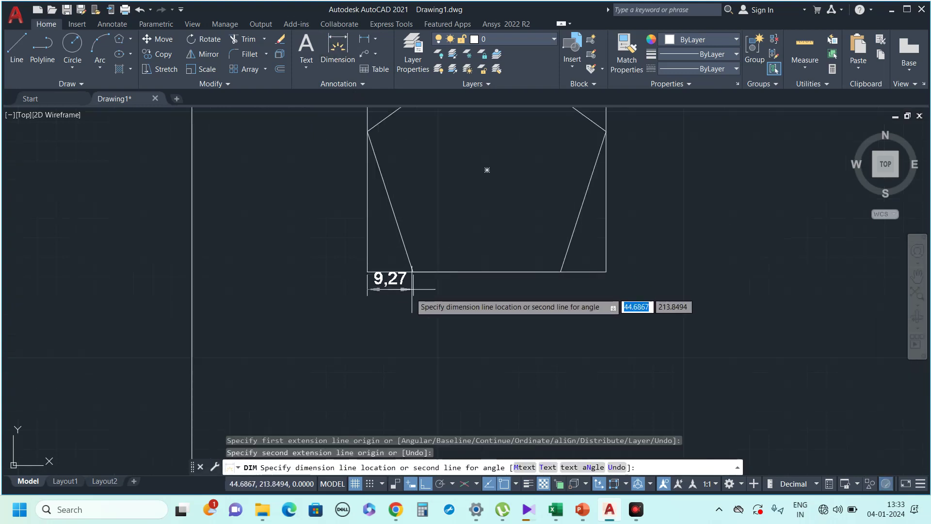
click(391, 301)
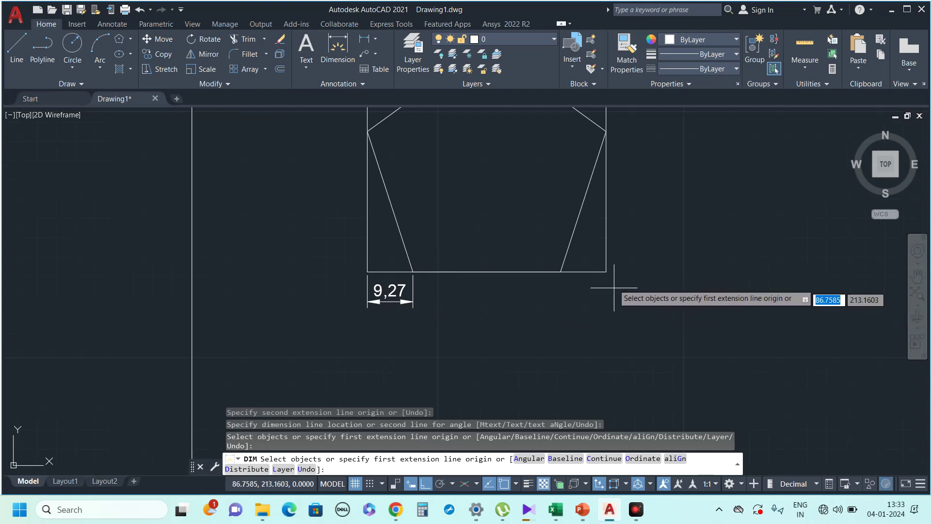
middle_drag(552, 288, 560, 342)
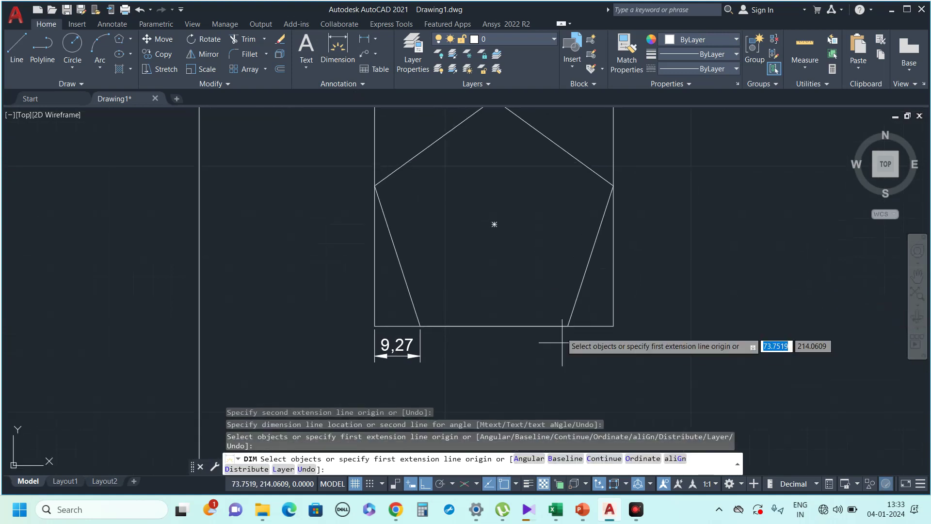
click(375, 186)
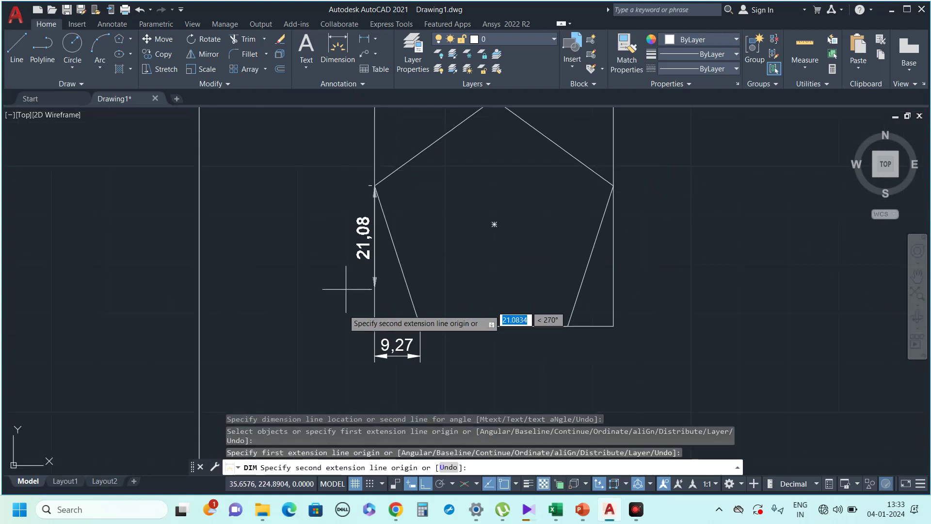
click(375, 325)
click(336, 318)
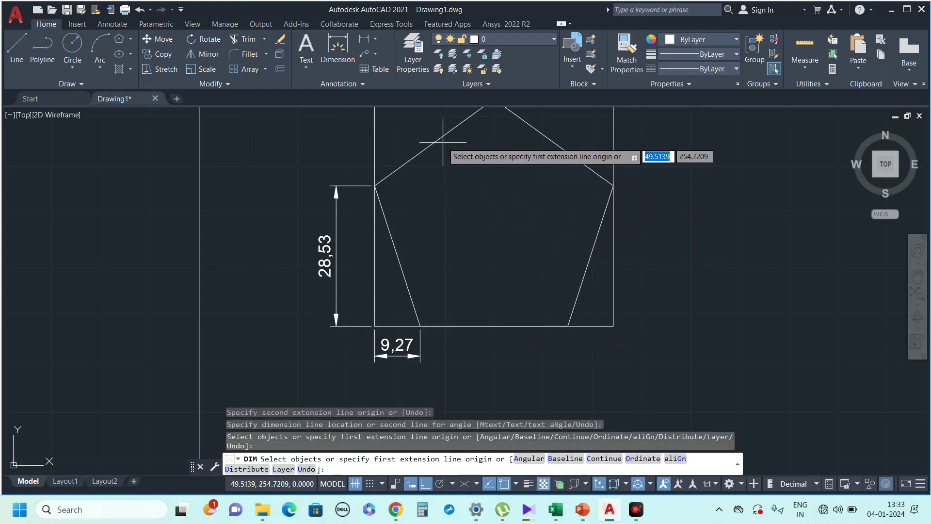
key(Return)
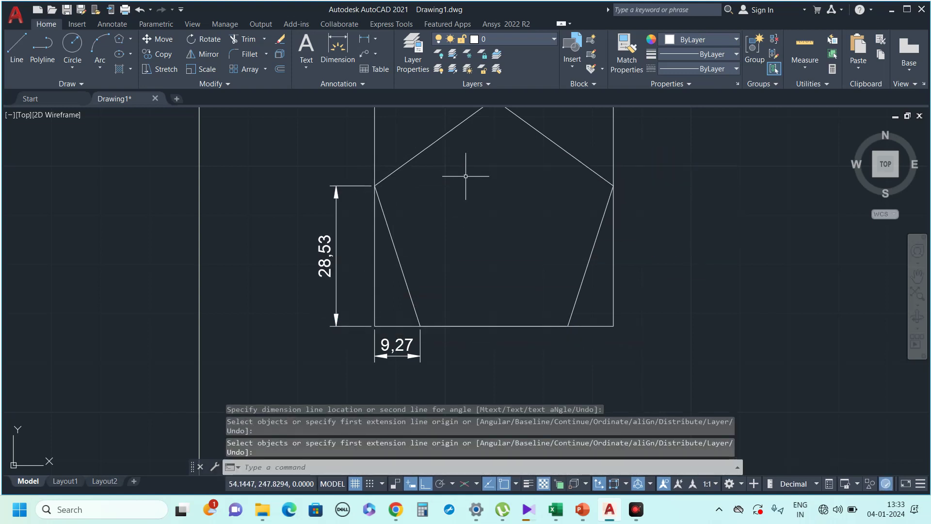
Draw a vertical line from the pentagon's centre down to the base.
click(431, 144)
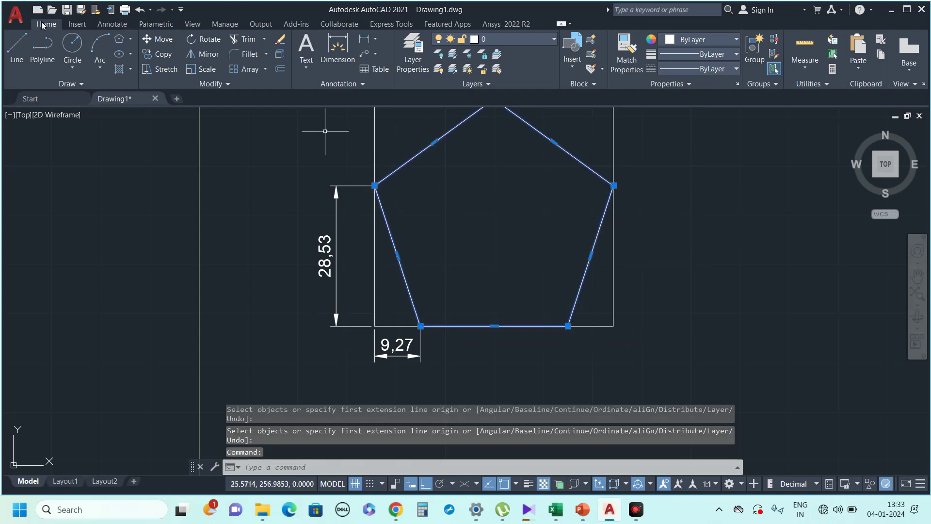
click(11, 40)
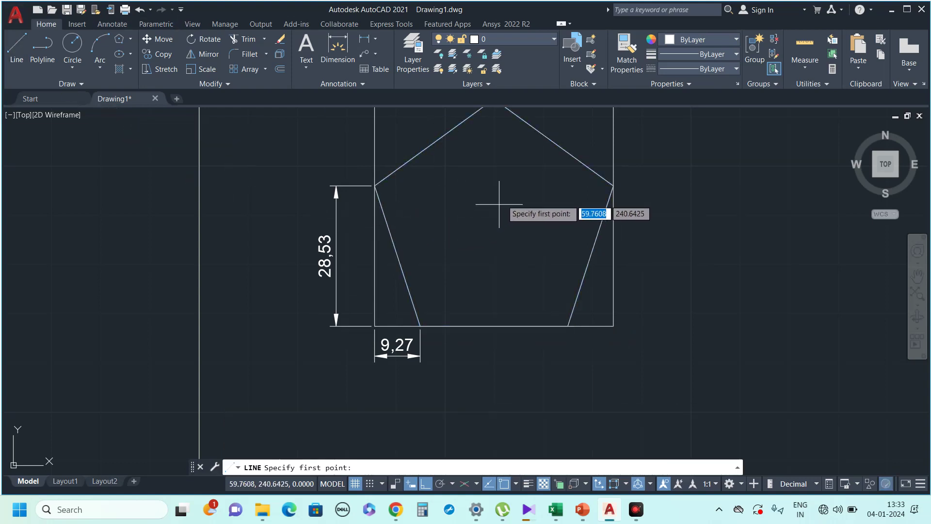
click(506, 196)
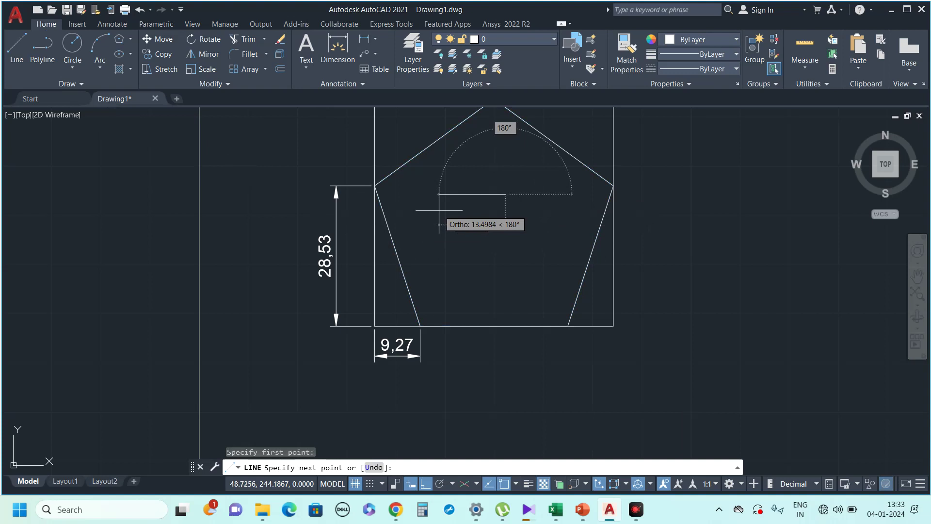
key(Escape)
scroll(439, 210, down, 4)
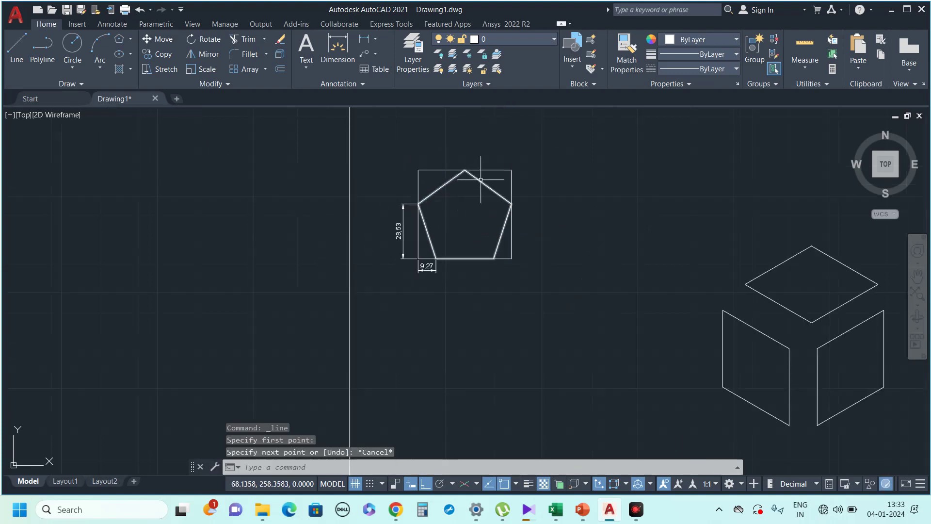
click(17, 47)
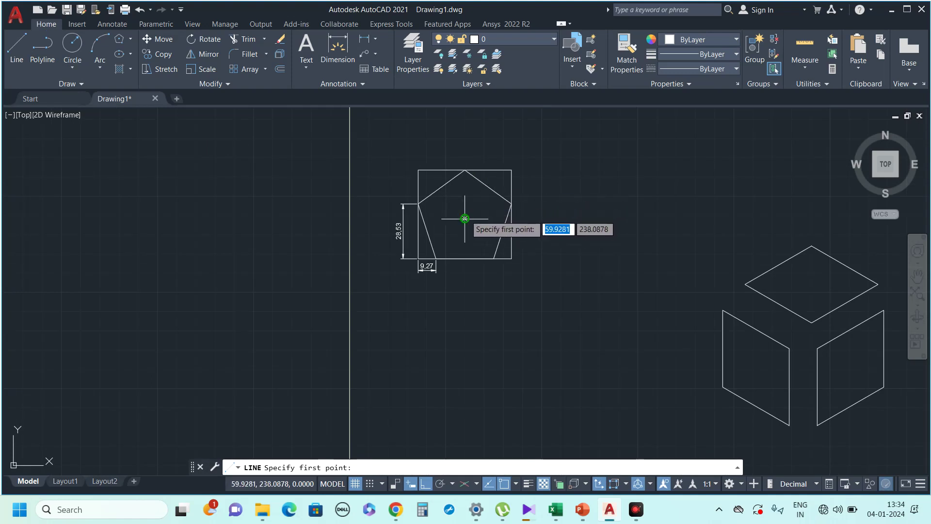
click(465, 219)
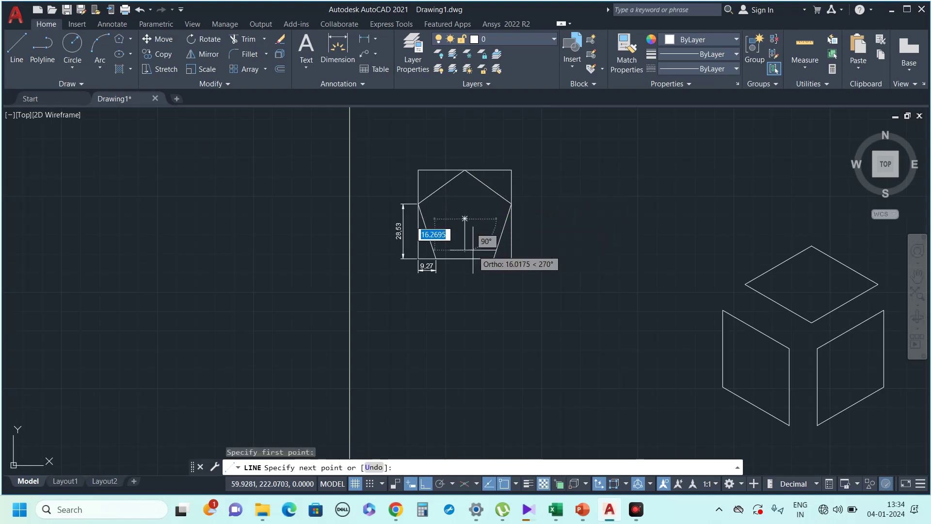
click(465, 259)
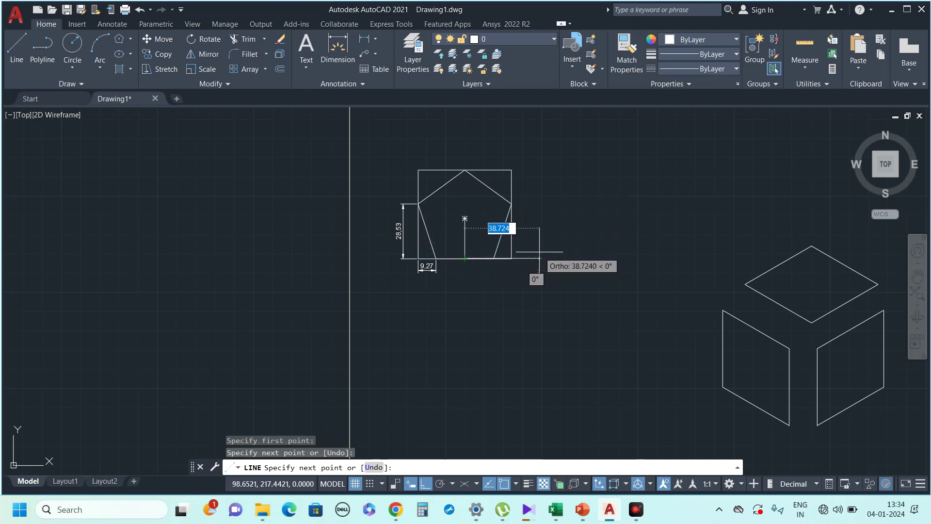
key(Escape)
Dimension the centre line as 20.65 and the top offset as 24.27, then pan to the cube.
click(338, 48)
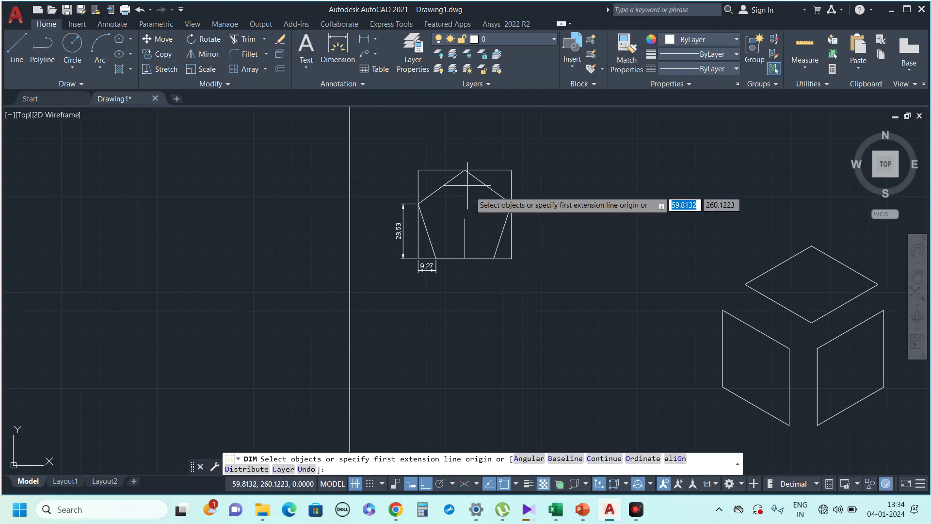
click(465, 219)
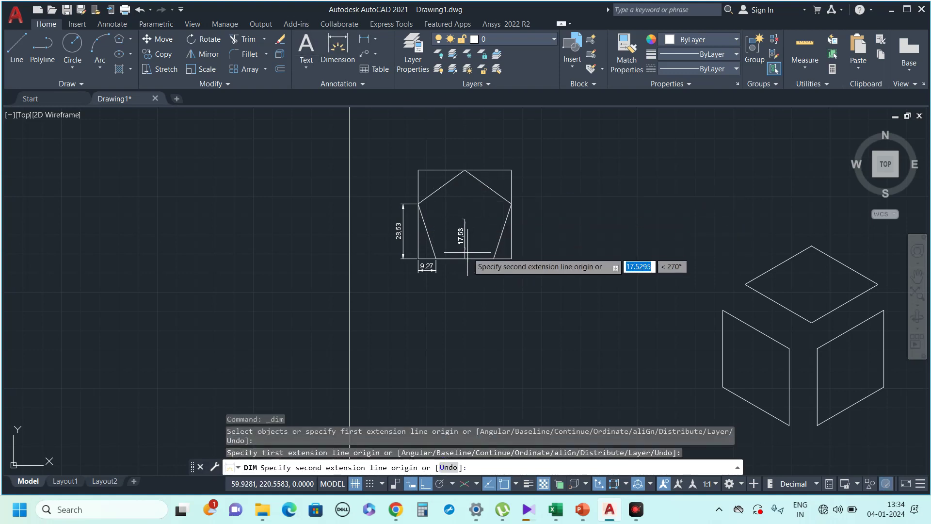
click(465, 258)
click(543, 250)
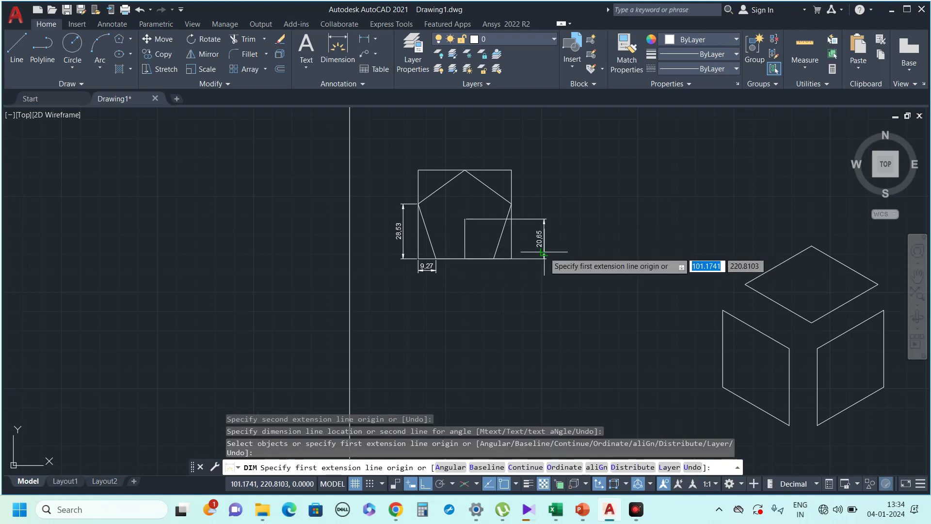
click(338, 46)
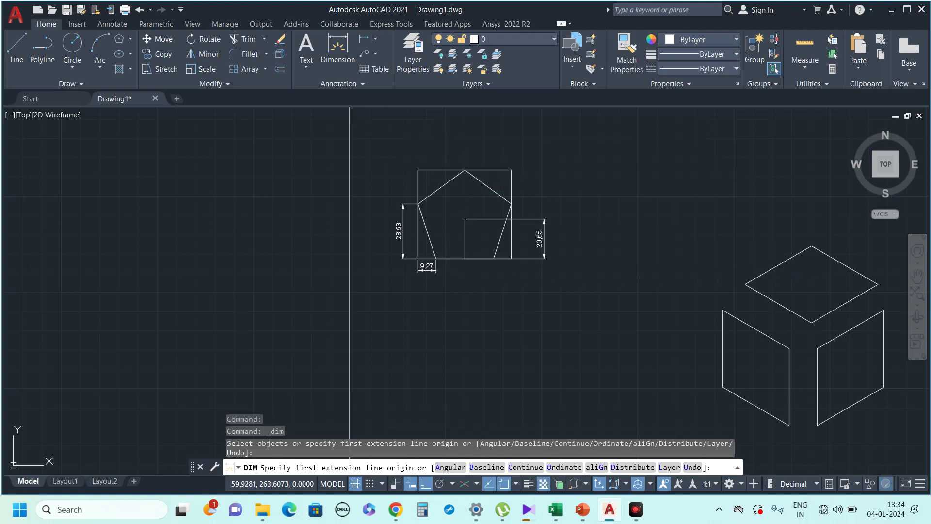
click(418, 170)
click(464, 170)
click(412, 142)
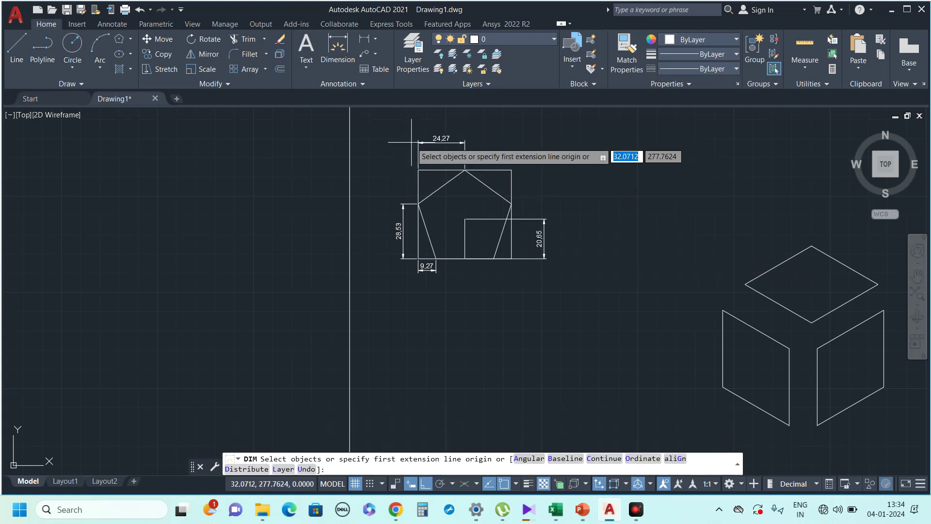
middle_drag(776, 315, 596, 240)
middle_drag(472, 189, 413, 174)
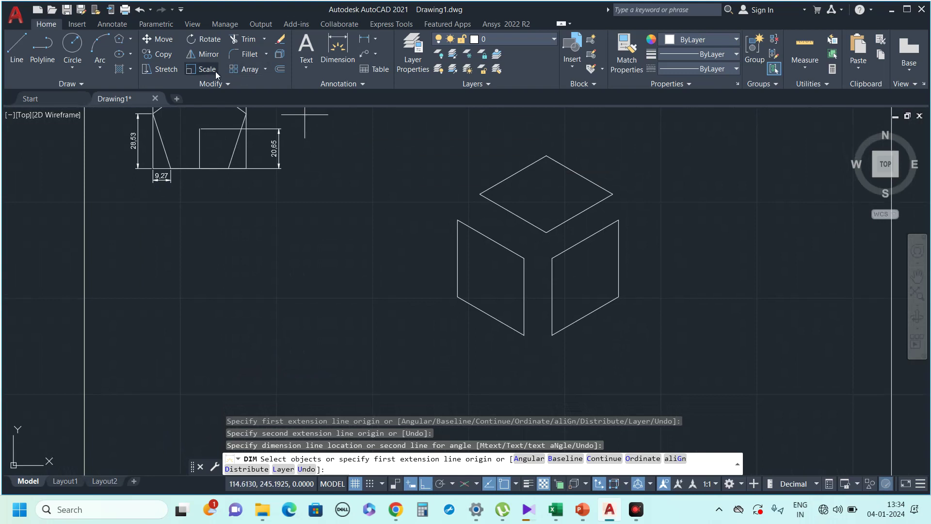
Place Multiple Points markers at pentagon vertex positions along the cube's right-face edges.
click(72, 84)
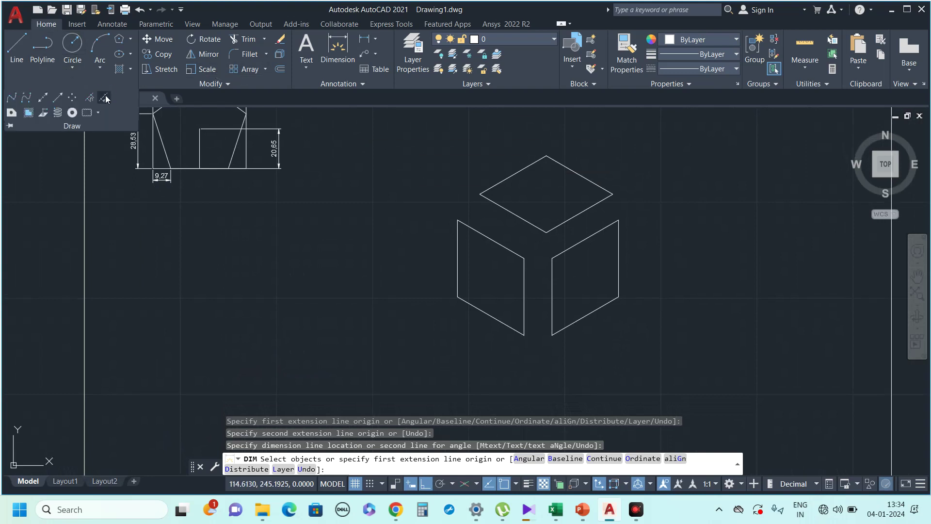
click(72, 97)
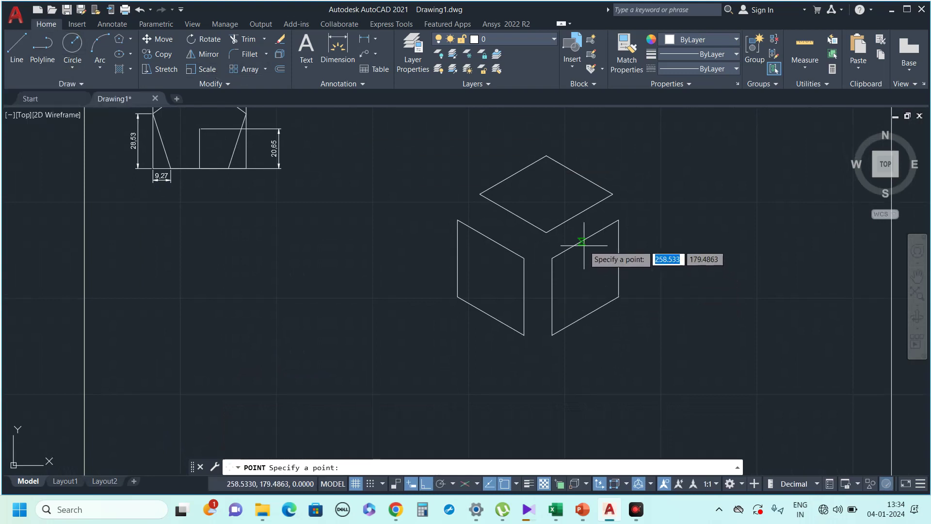
click(552, 283)
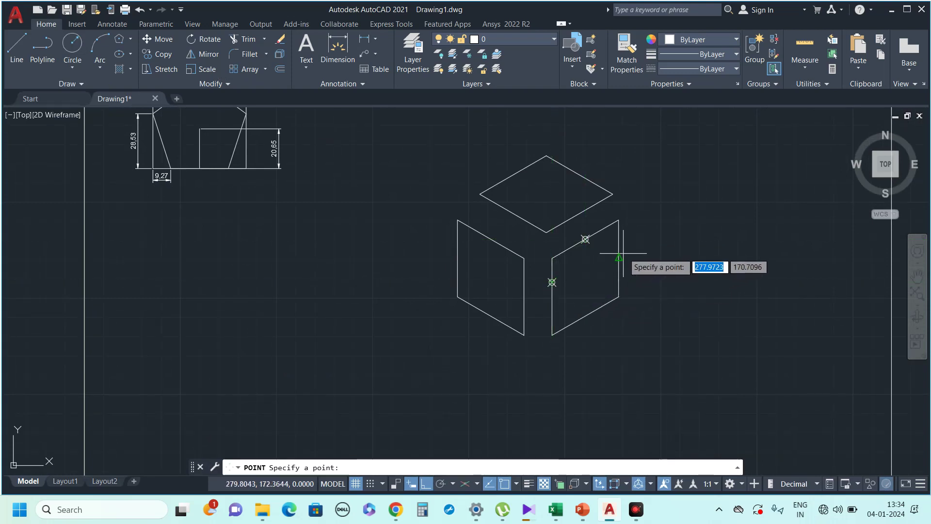
click(619, 248)
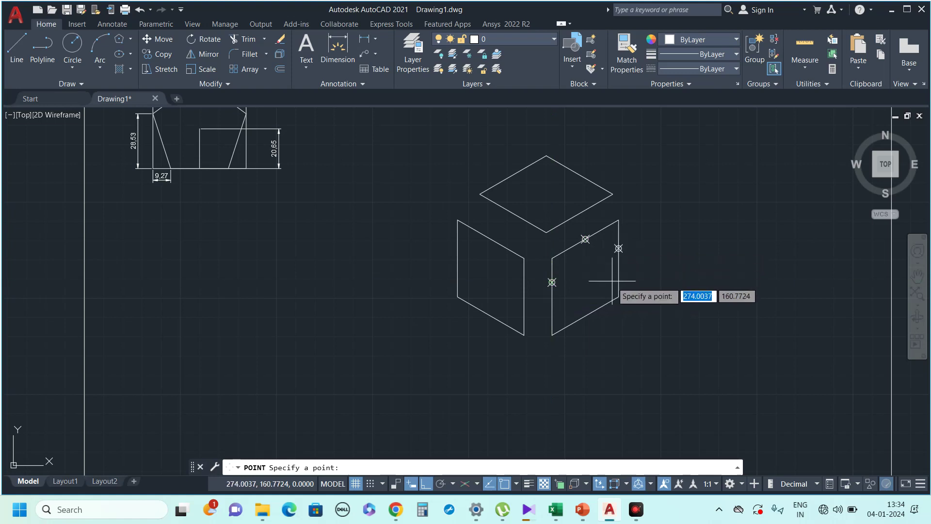
click(573, 322)
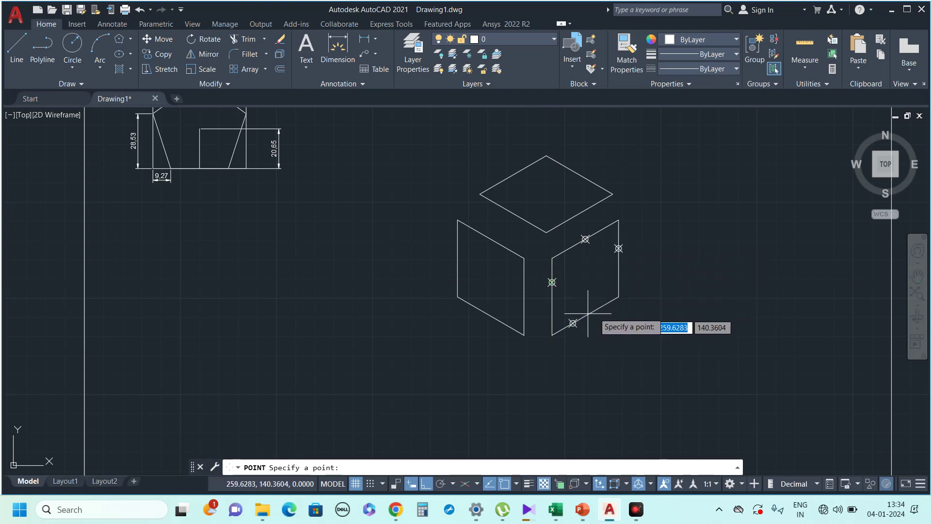
click(608, 302)
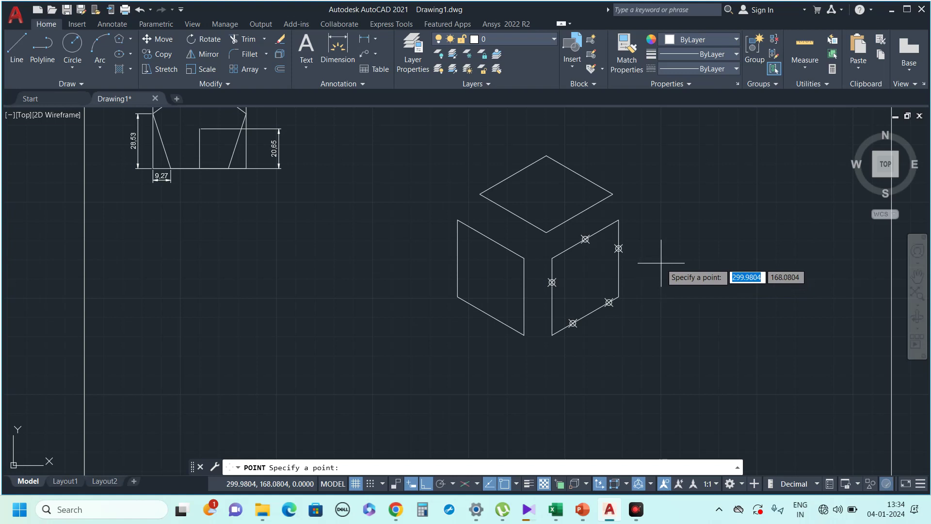
key(Escape)
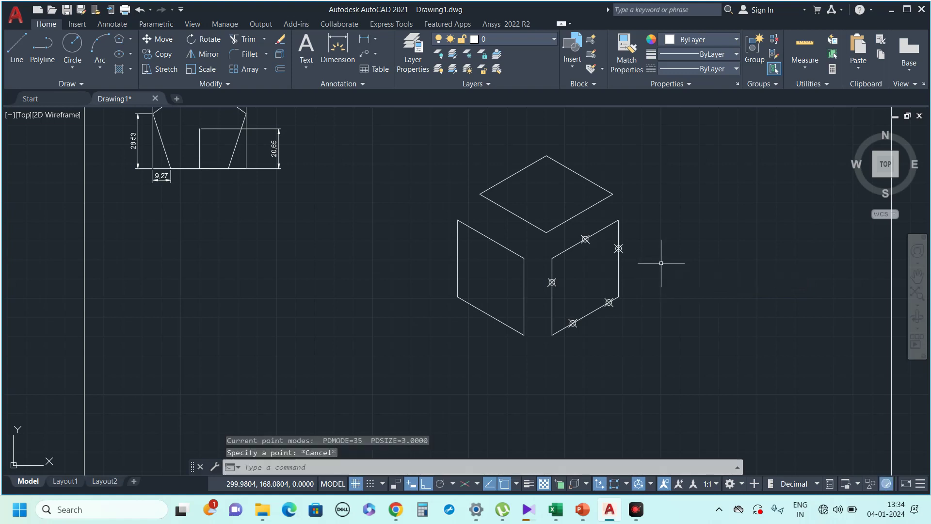
click(42, 49)
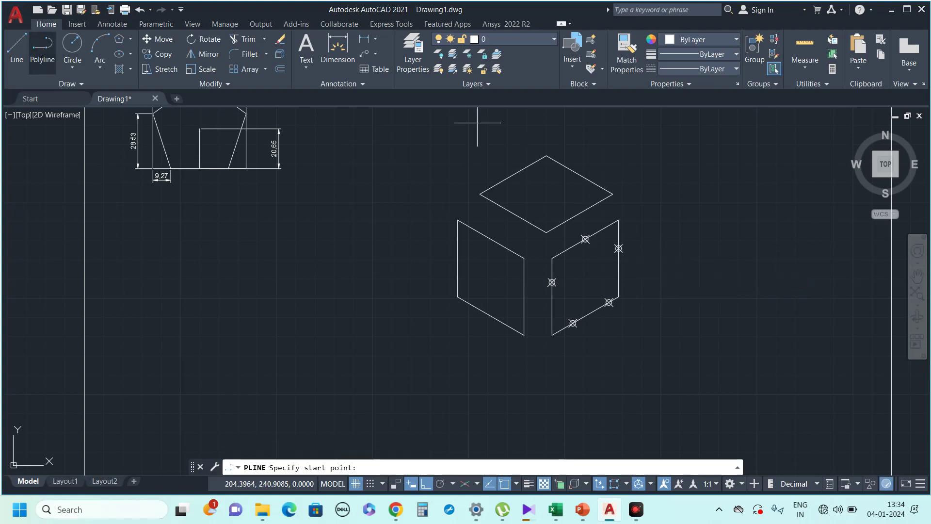
Connect the right-face point markers with a polyline to form a pentagon.
click(574, 324)
click(609, 302)
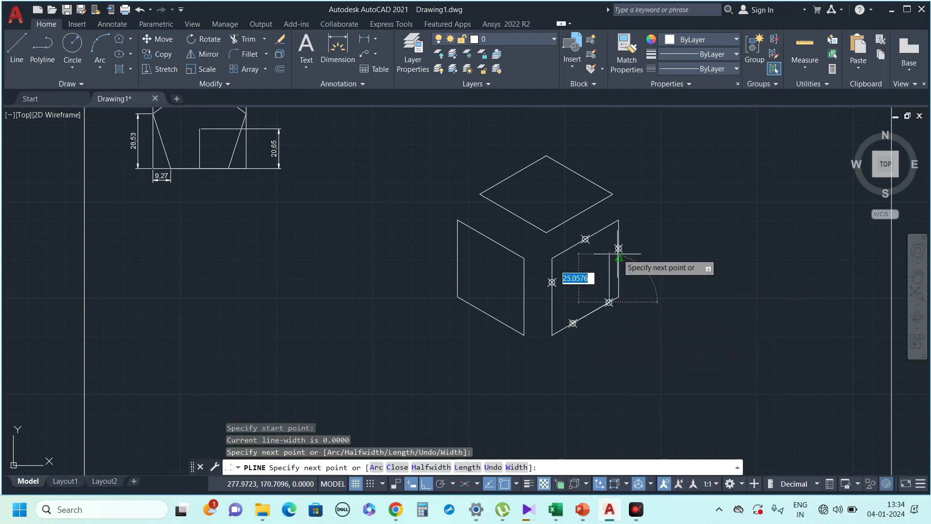
click(618, 248)
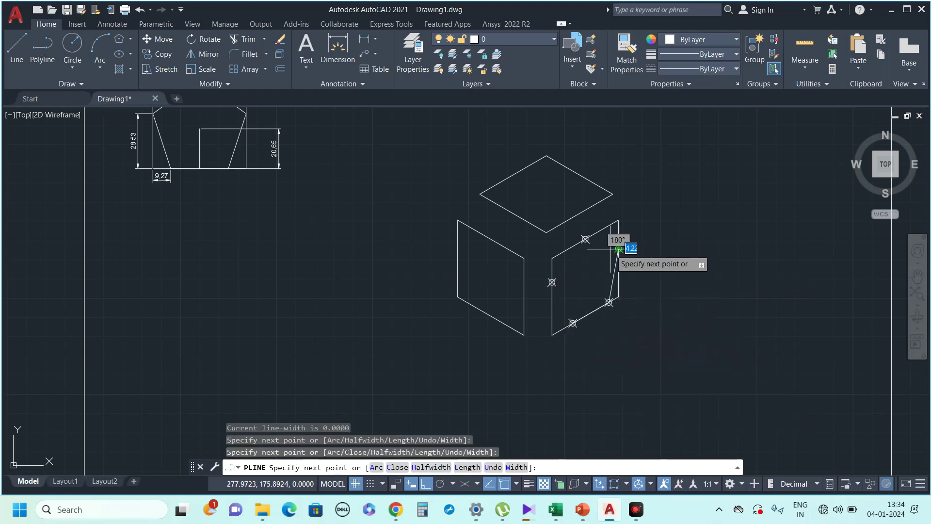
click(588, 238)
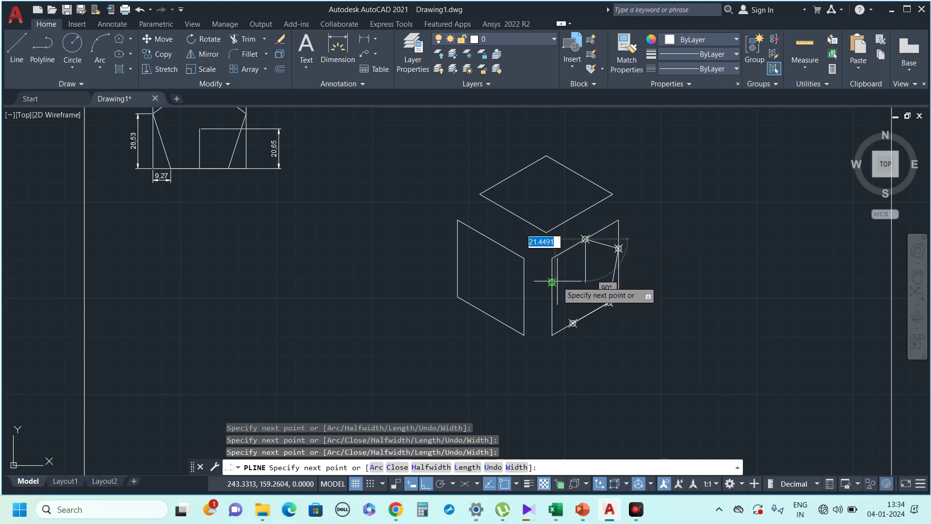
click(552, 281)
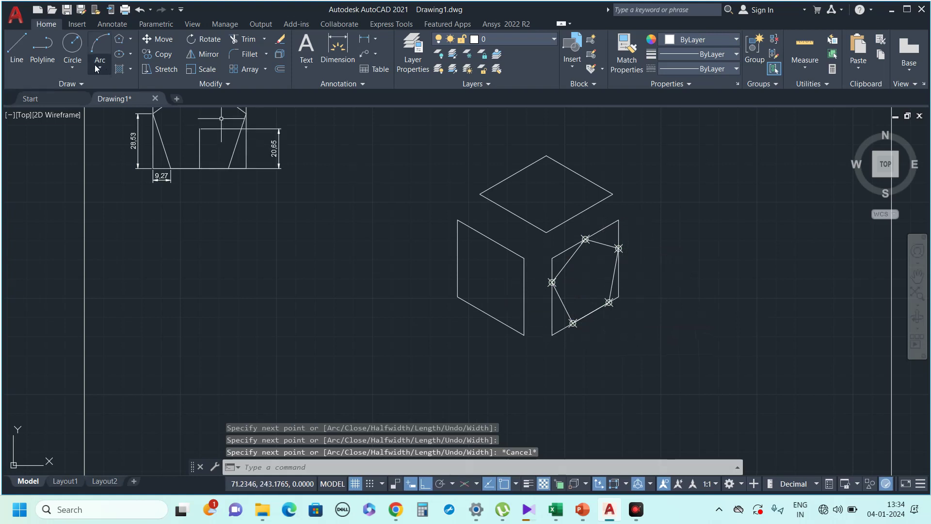
Draw a five-sided polyline pentagon inside the cube's top face.
click(42, 49)
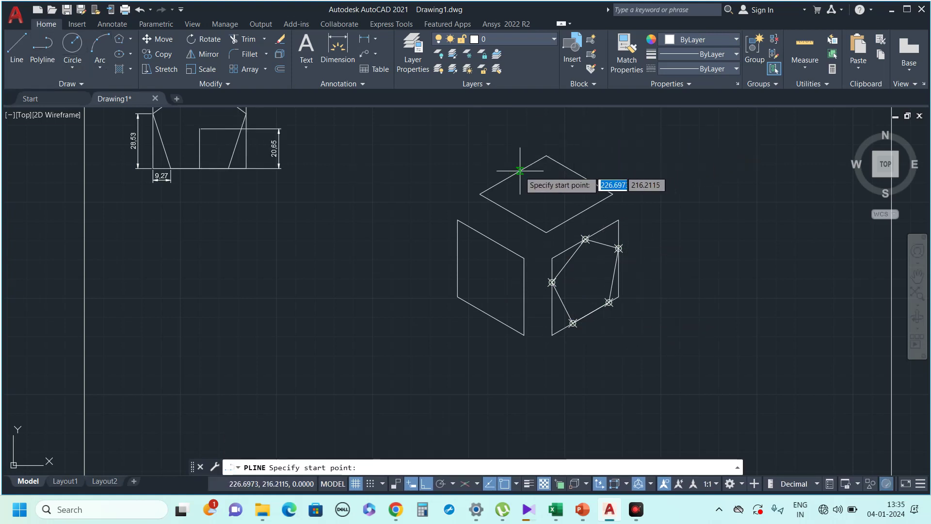
click(501, 205)
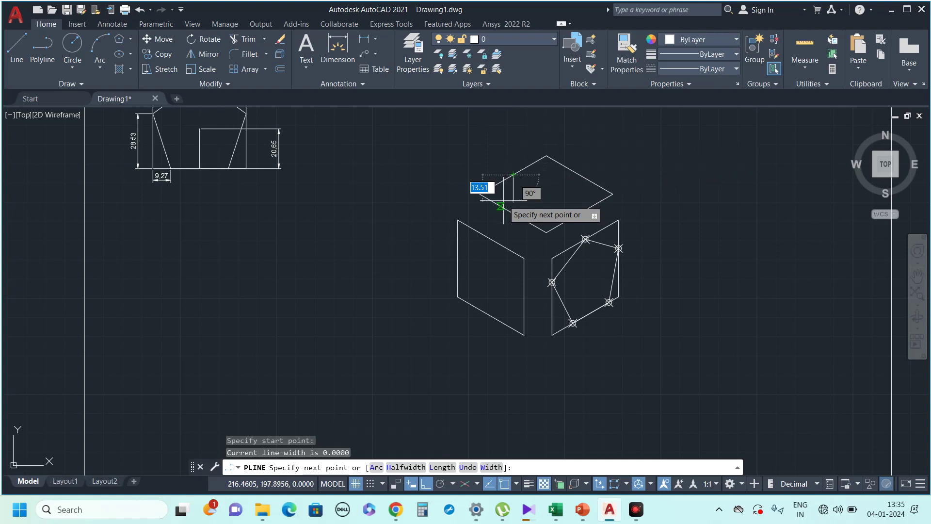
click(563, 223)
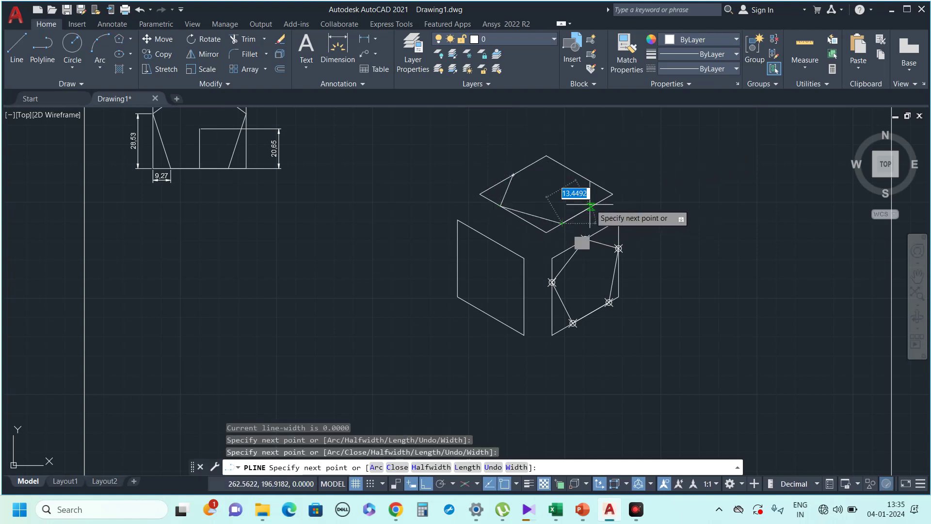
click(597, 203)
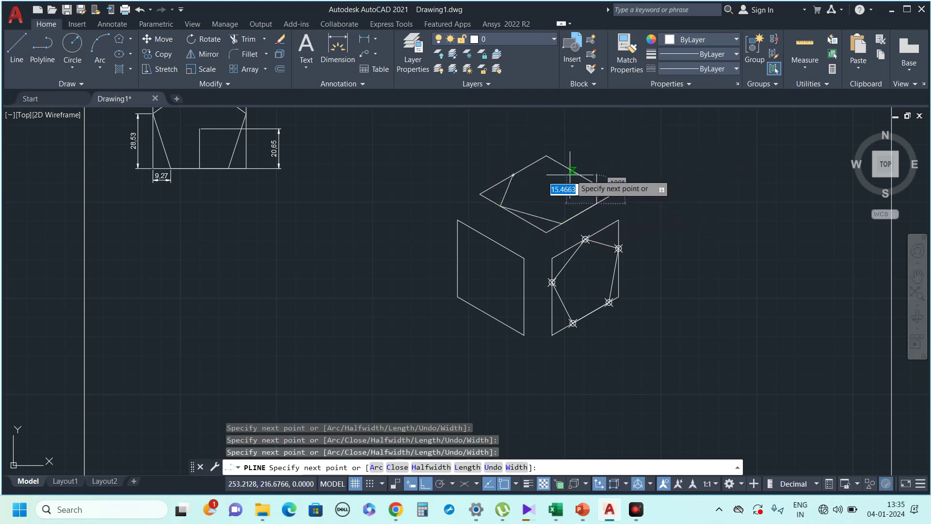
click(569, 169)
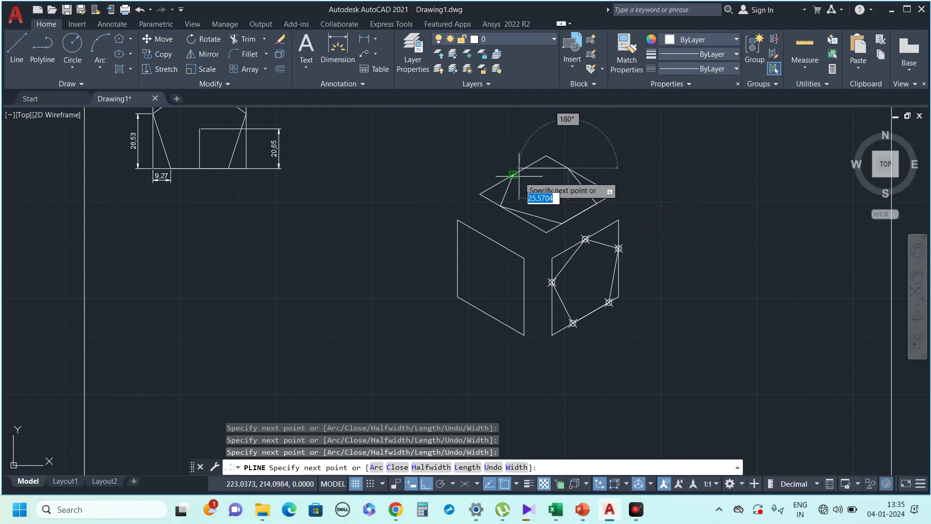
click(517, 178)
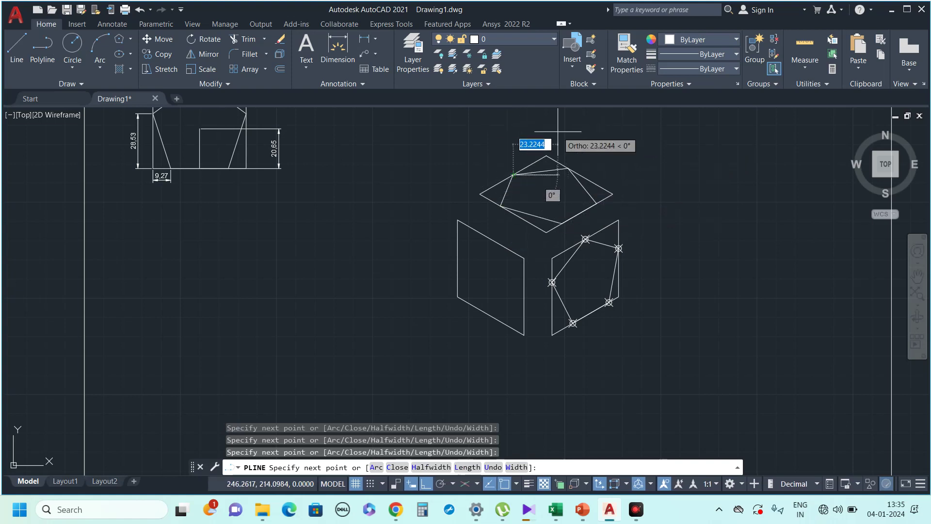
key(Escape)
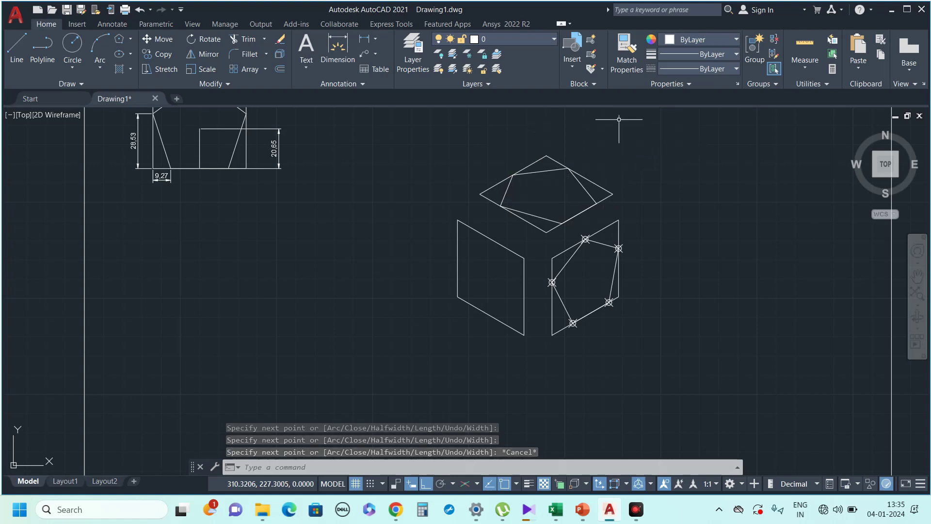
scroll(409, 189, down, 1)
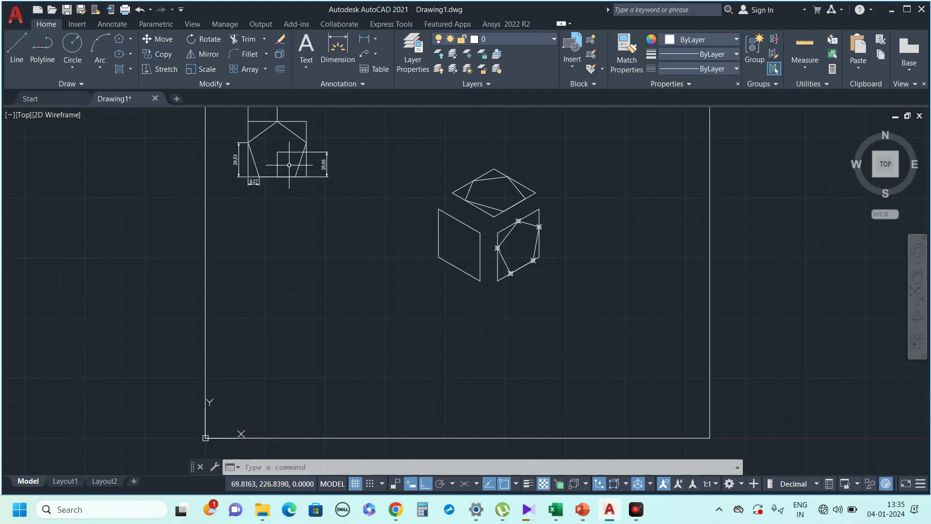
Draw a closed five-vertex polyline pentagon inside the cube's left face, then zoom out.
click(43, 47)
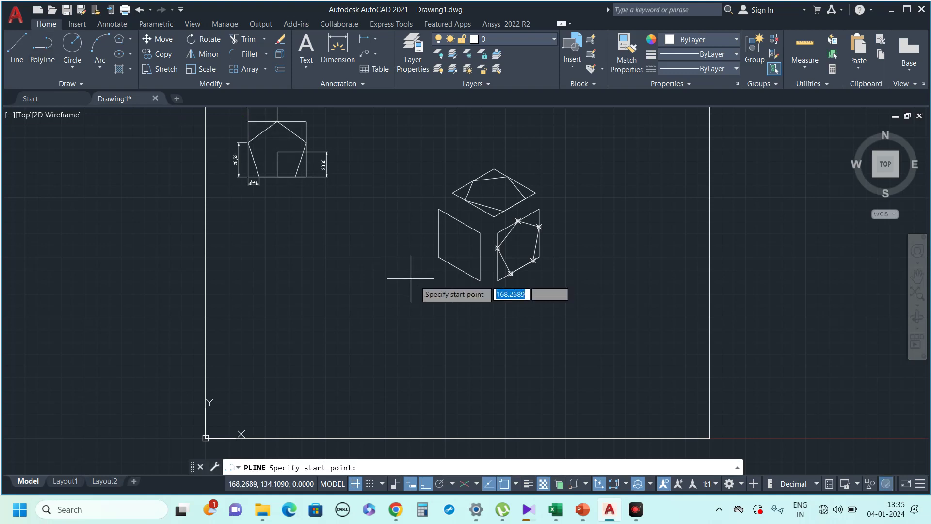
scroll(441, 289, up, 1)
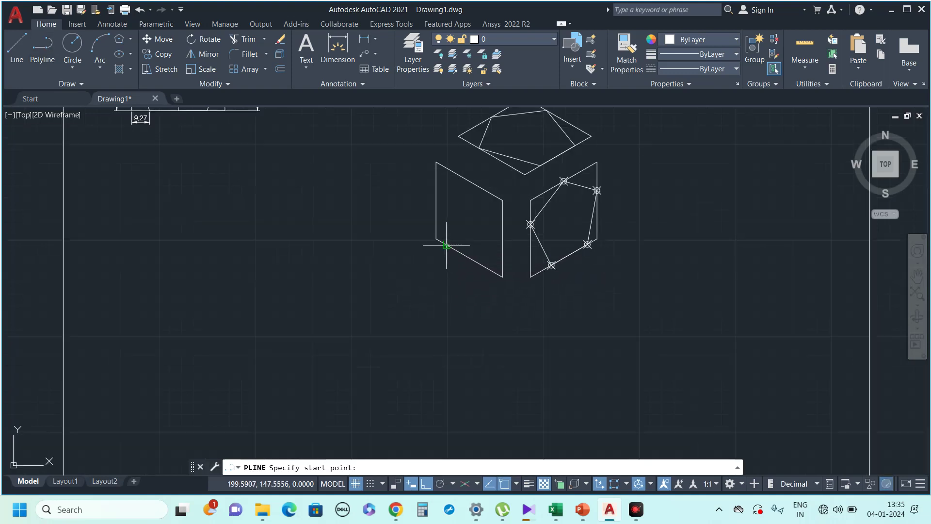
click(446, 245)
click(486, 263)
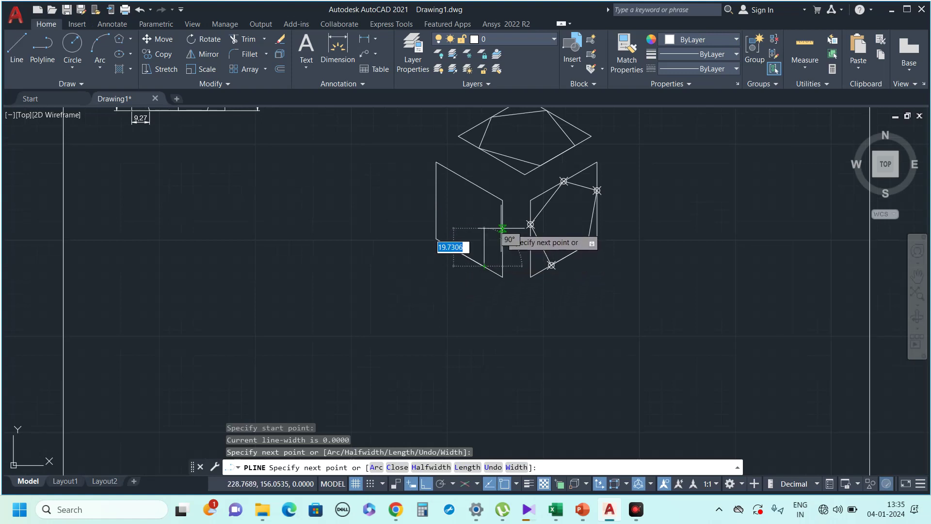
click(502, 232)
click(480, 187)
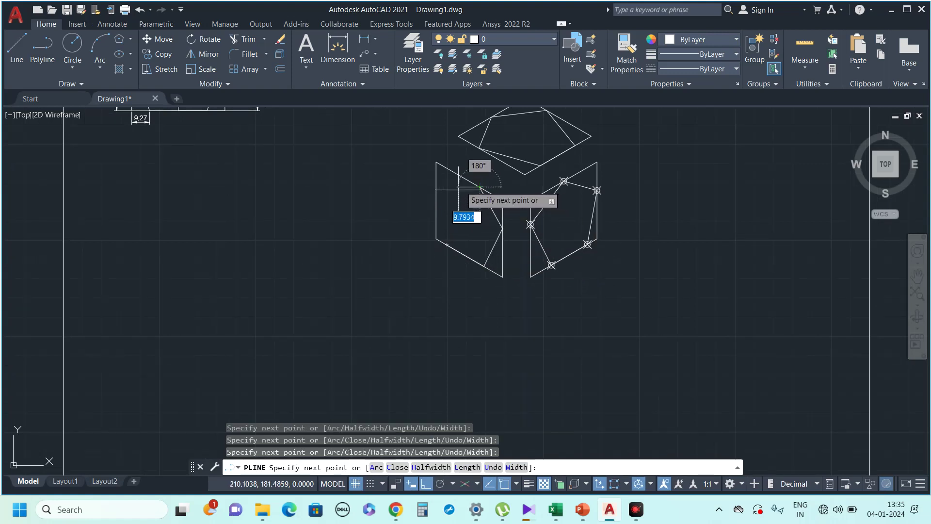
click(437, 199)
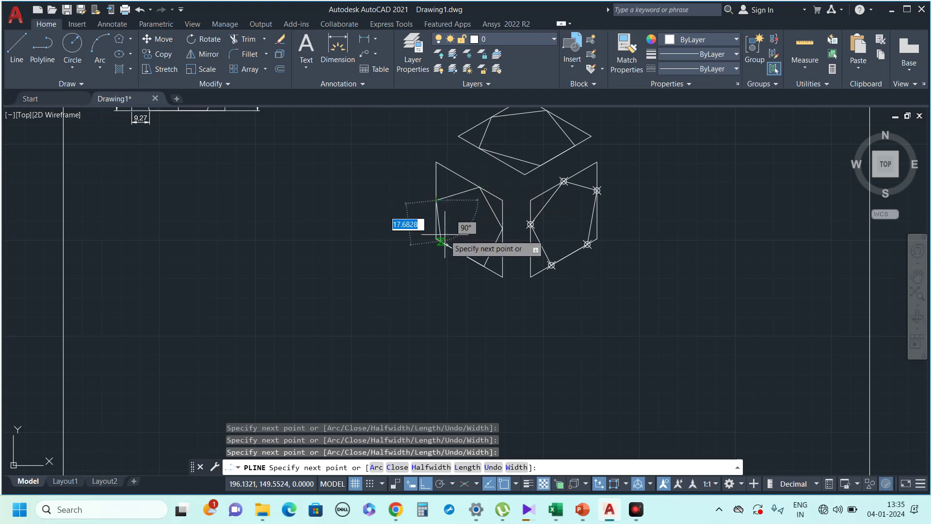
click(447, 244)
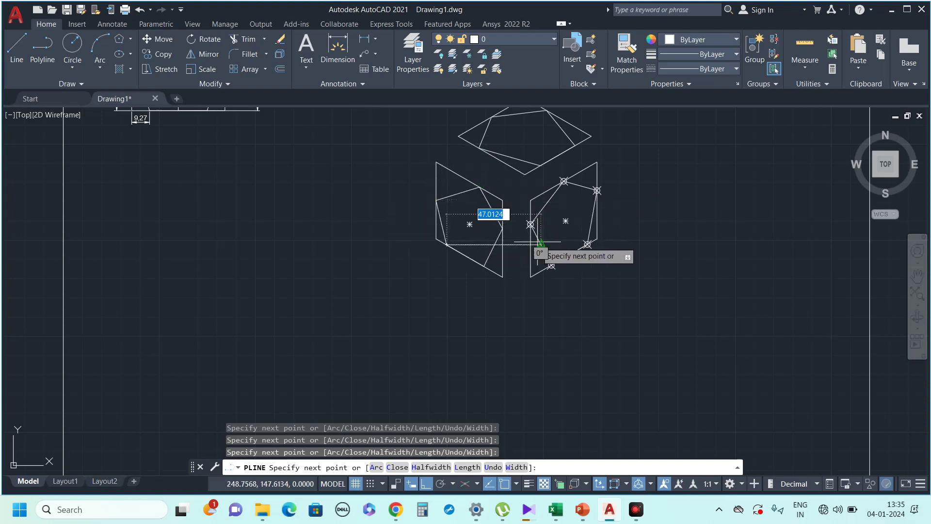
key(Escape)
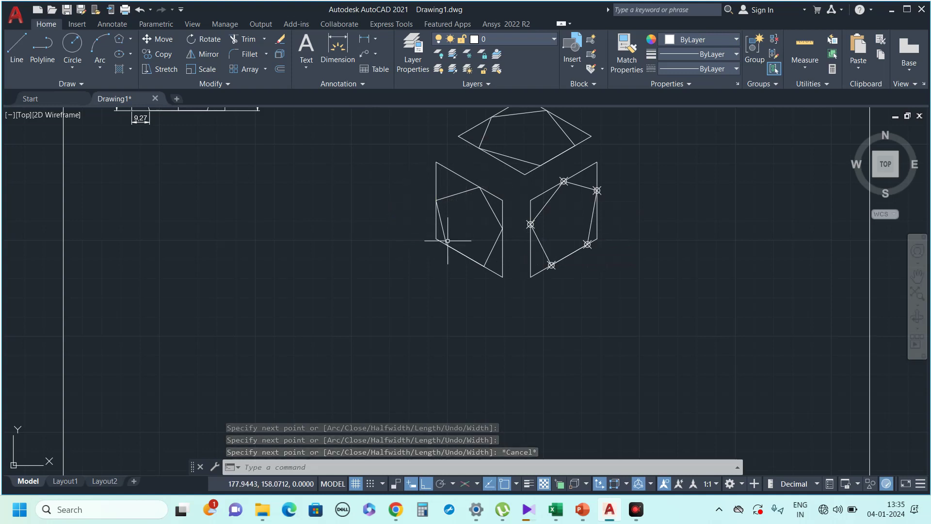
scroll(455, 249, down, 2)
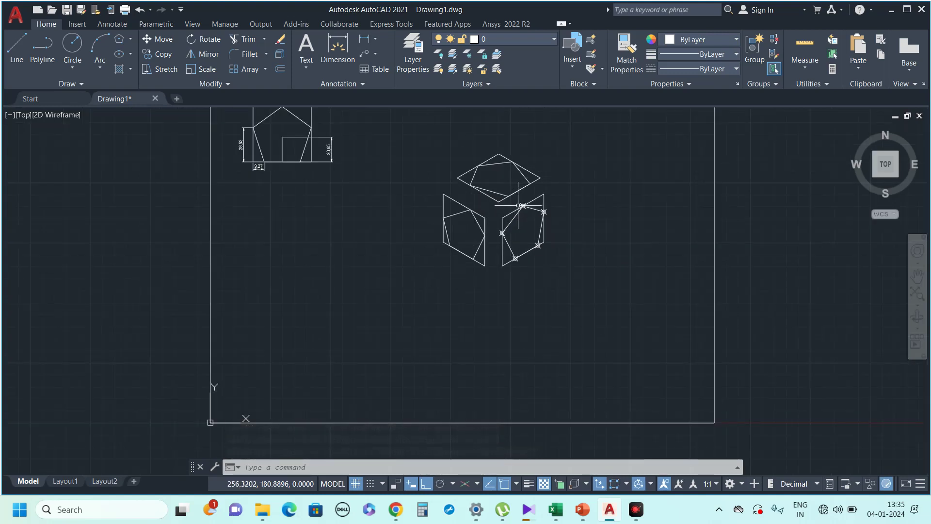
scroll(518, 205, down, 2)
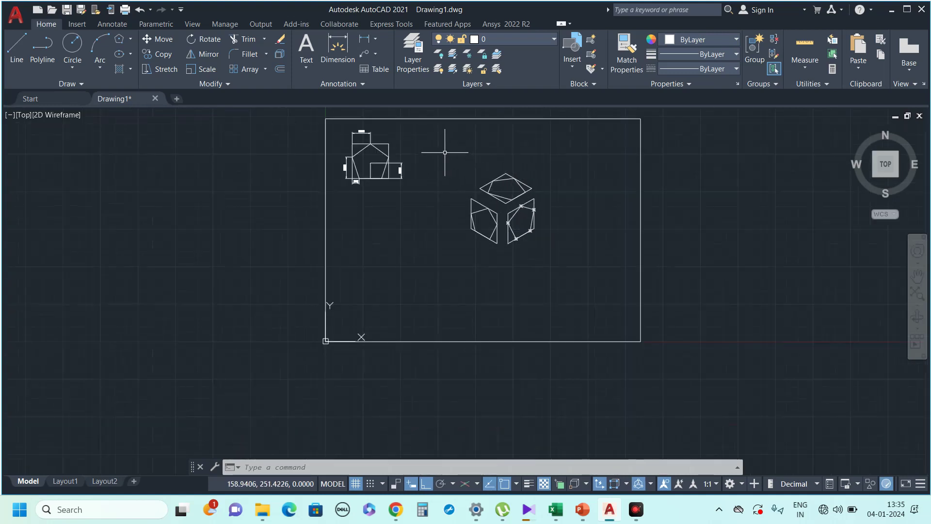